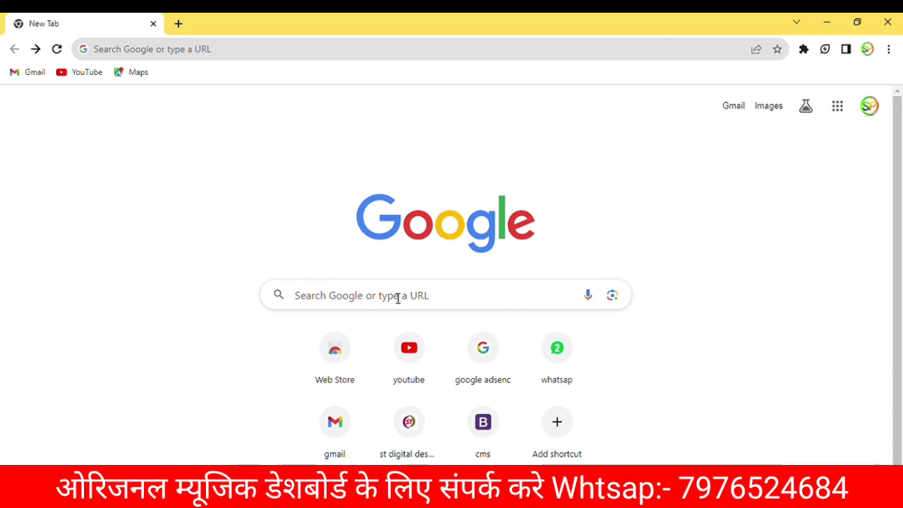
# Step: Search Google for "gallery vision"
pyautogui.click(397, 298)
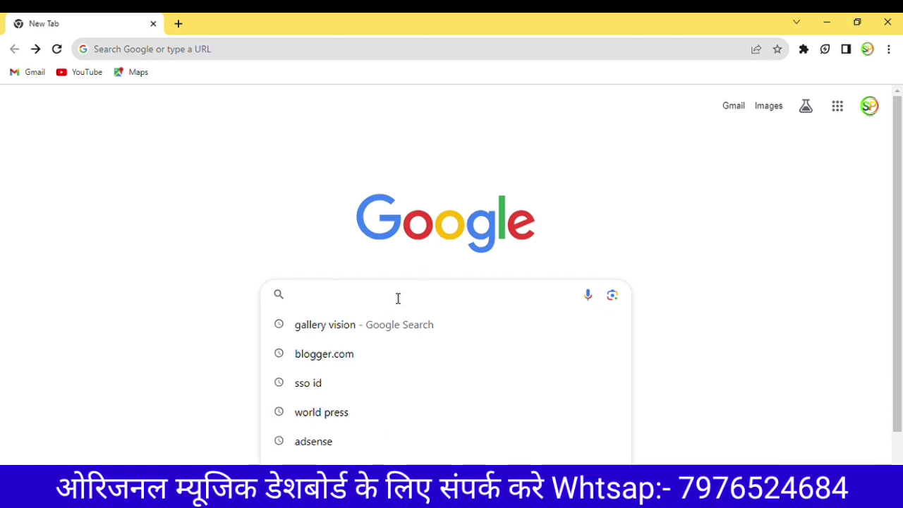
pyautogui.write('gall')
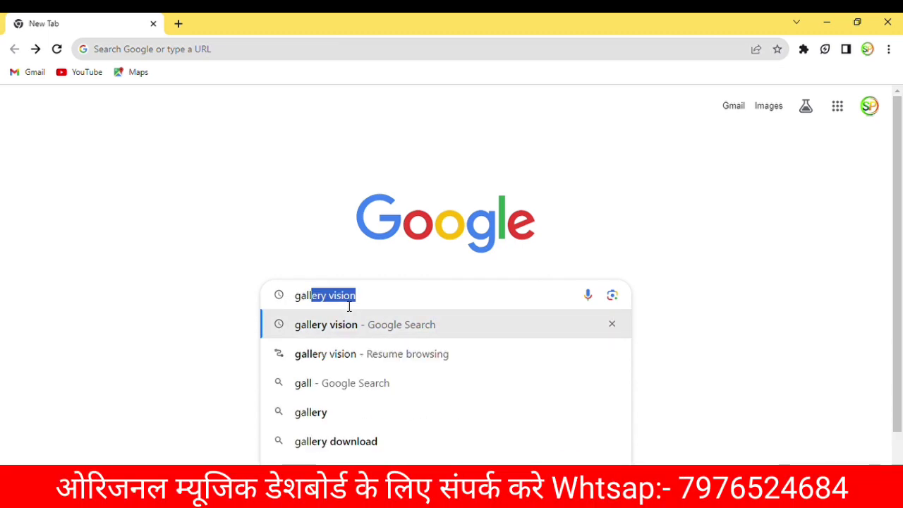
pyautogui.write('ery')
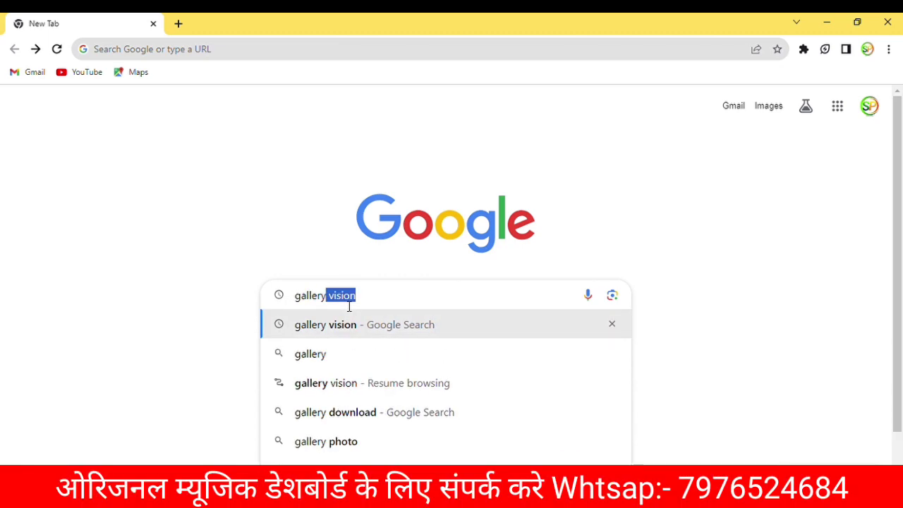
pyautogui.write(' visi')
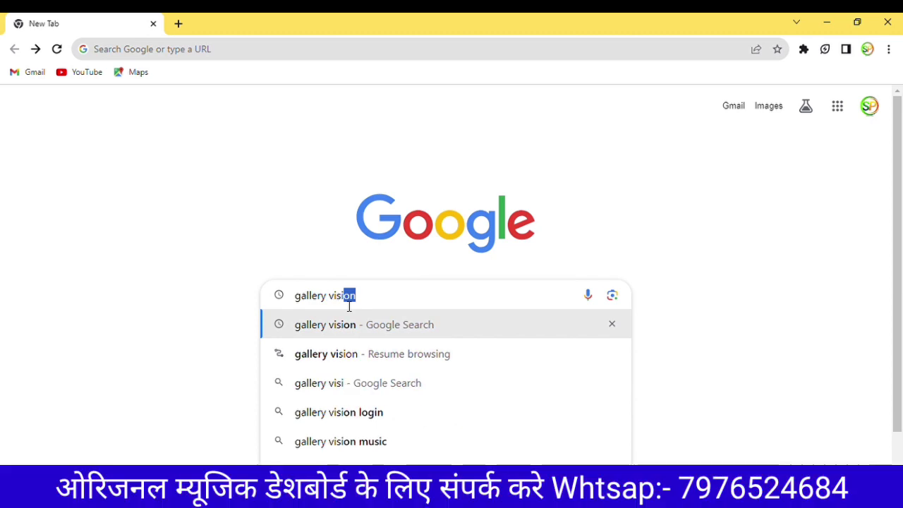
pyautogui.write('on')
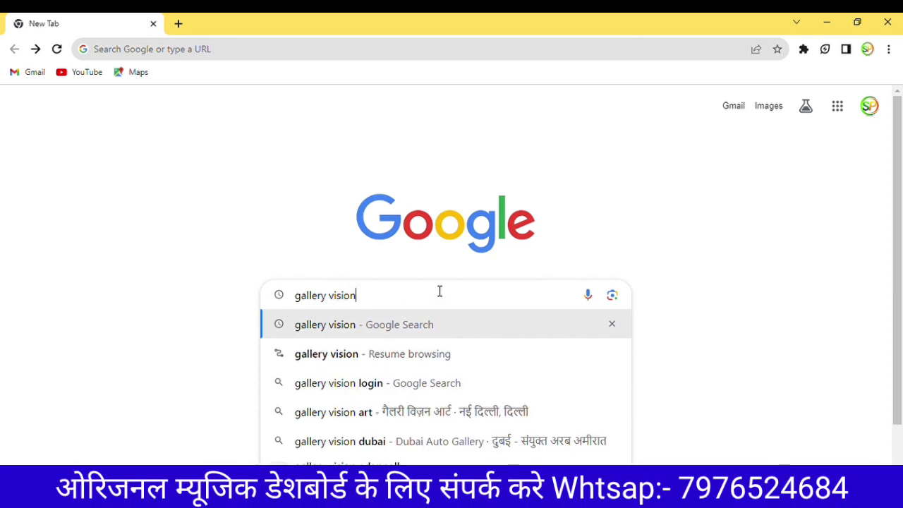
pyautogui.click(429, 325)
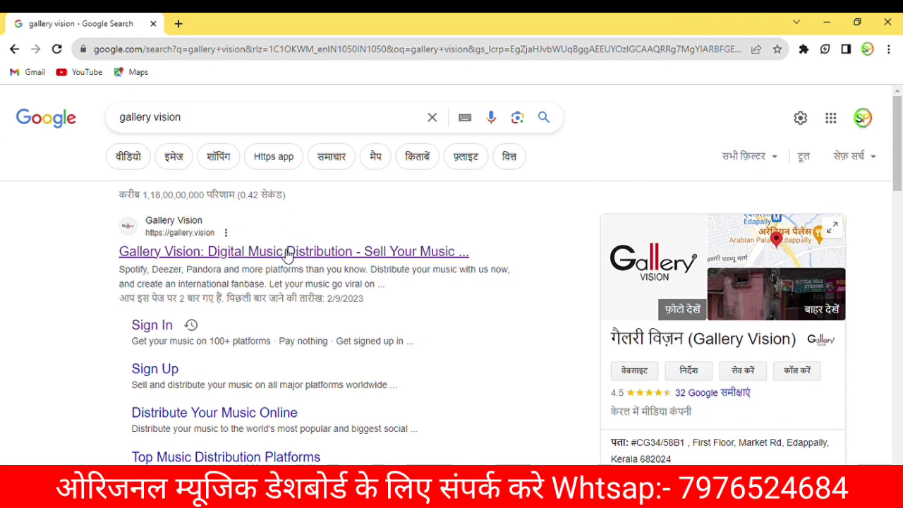
# Step: Open the Gallery Vision digital music distribution website from the search results
pyautogui.scroll(-5, 287, 255)
pyautogui.scroll(5, 287, 256)
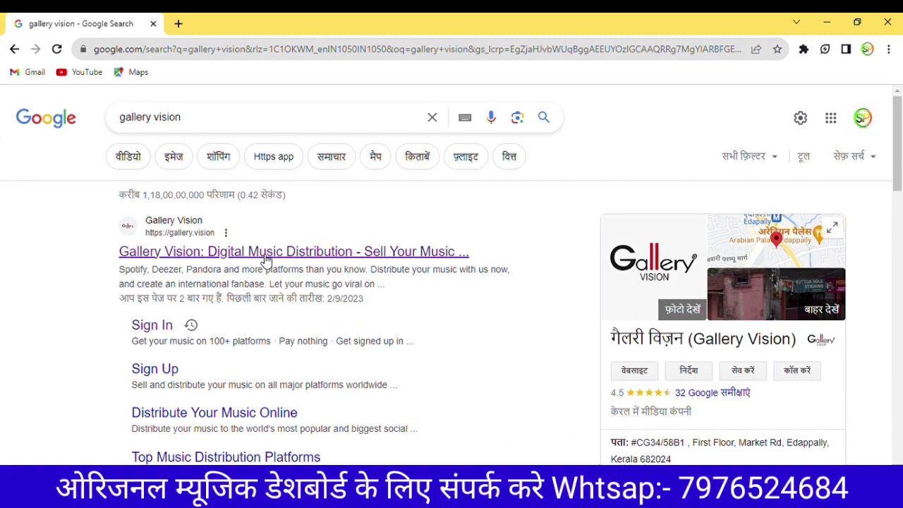
pyautogui.click(266, 260)
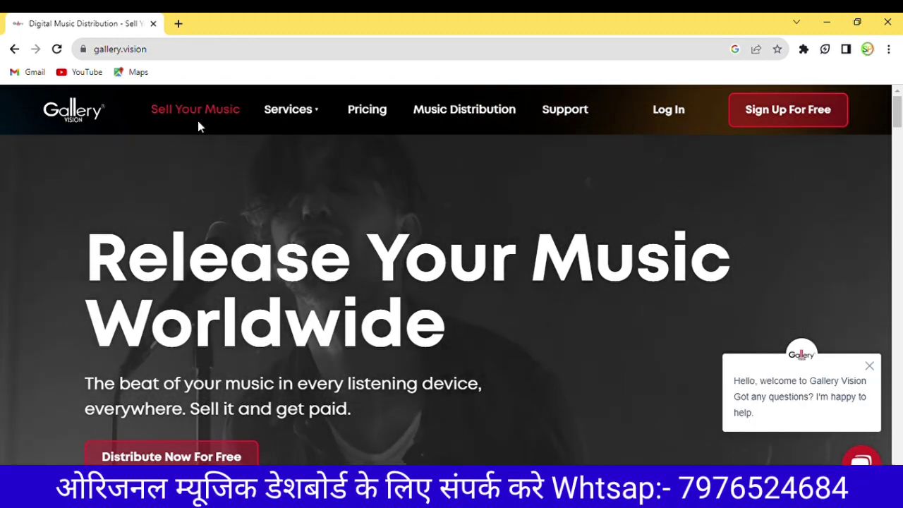
# Step: Go to the Gallery Vision login page and sign in with the saved username and password
pyautogui.moveTo(310, 120)
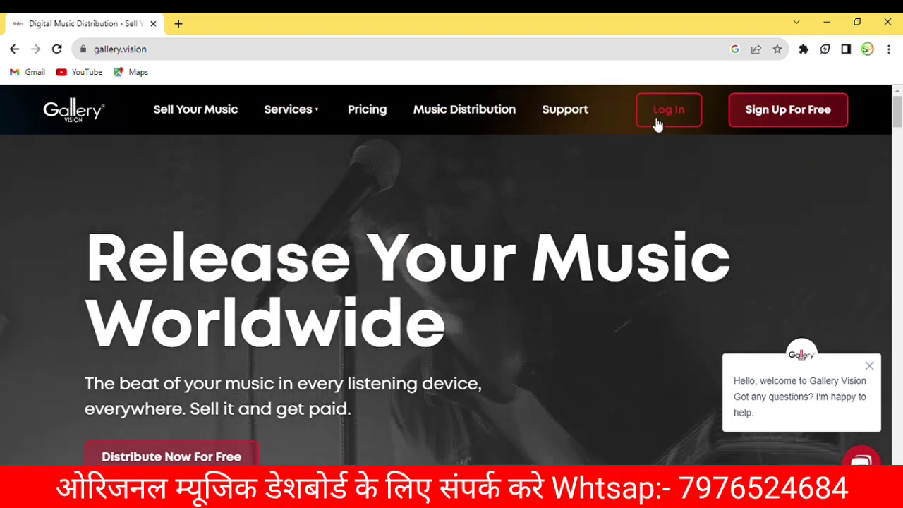
pyautogui.click(657, 124)
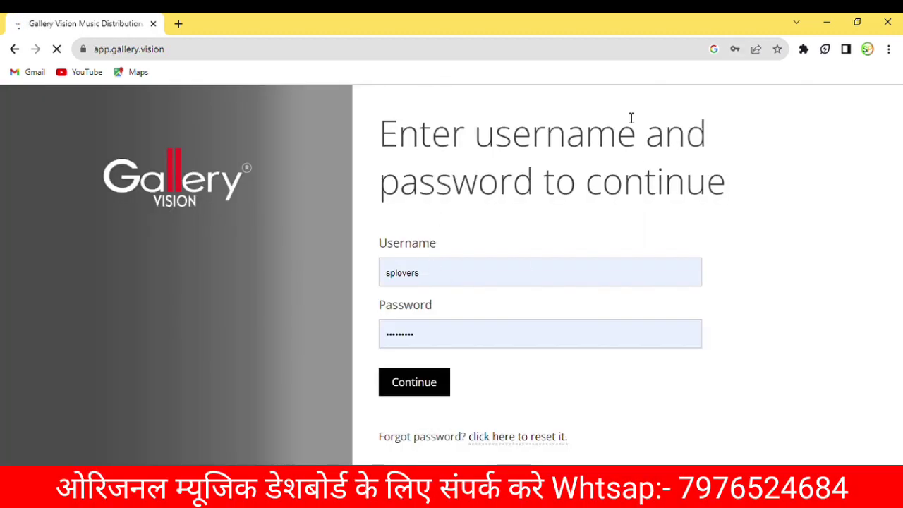
pyautogui.click(434, 389)
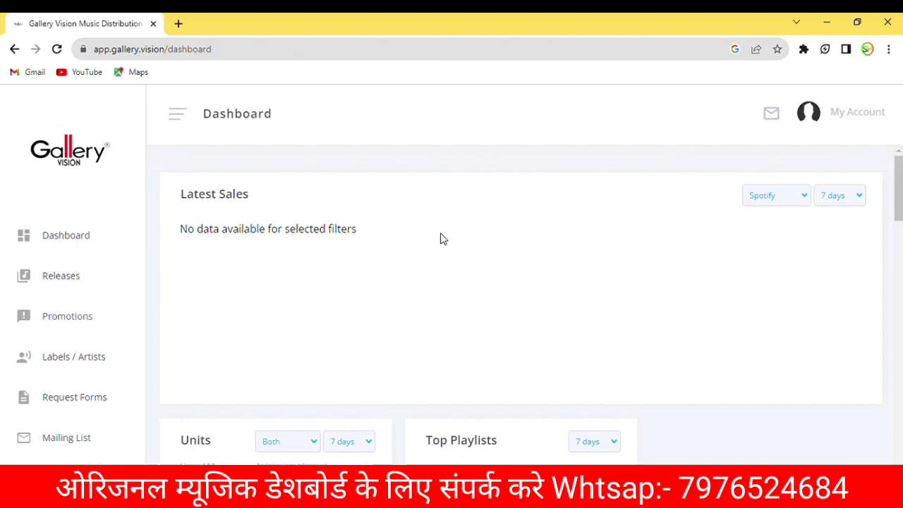
# Step: Look over the dashboard's Latest Sales, Units and Top Playlists sections, then reload the dashboard
pyautogui.scroll(-3, 227, 268)
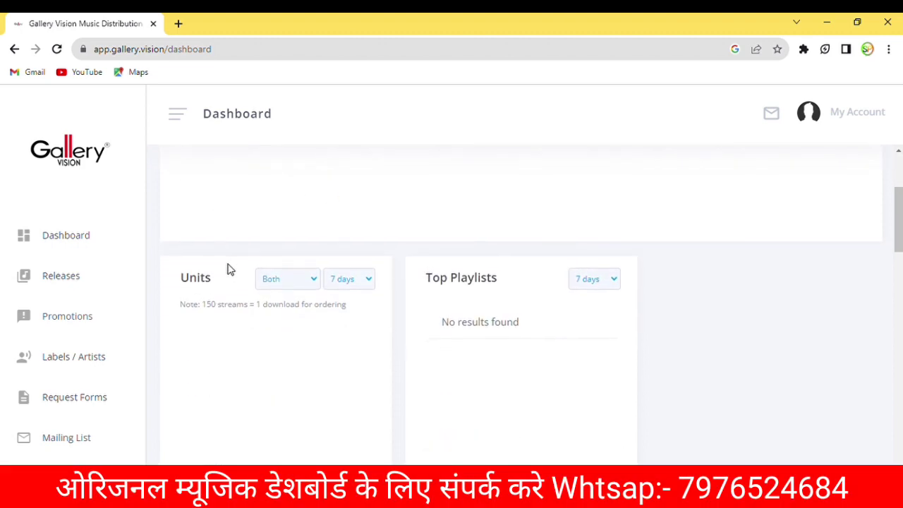
pyautogui.scroll(3, 227, 268)
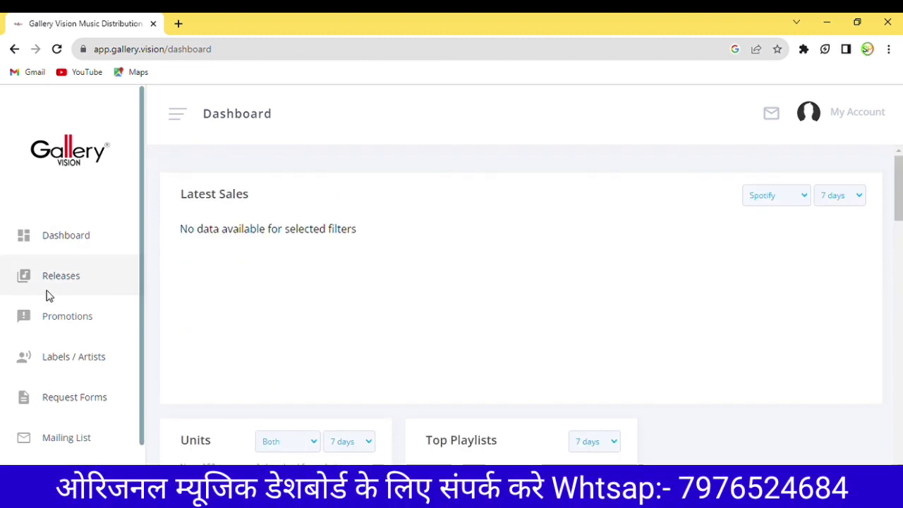
pyautogui.scroll(-1, 47, 295)
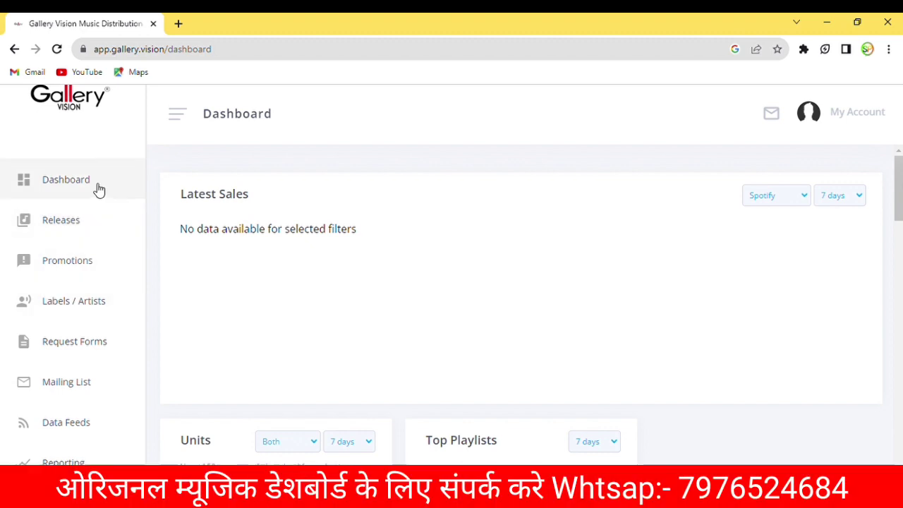
pyautogui.click(99, 188)
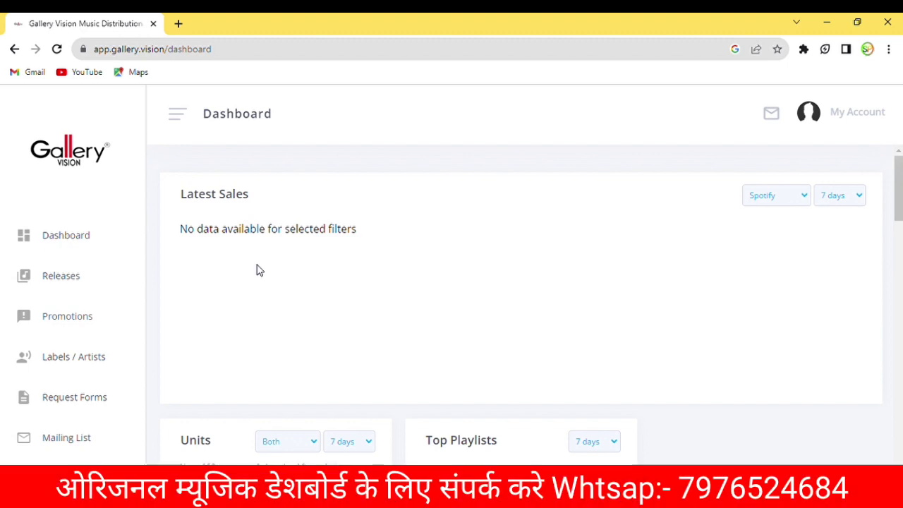
# Step: Open the Releases list and show the actions available for the existing release SPM01
pyautogui.click(91, 276)
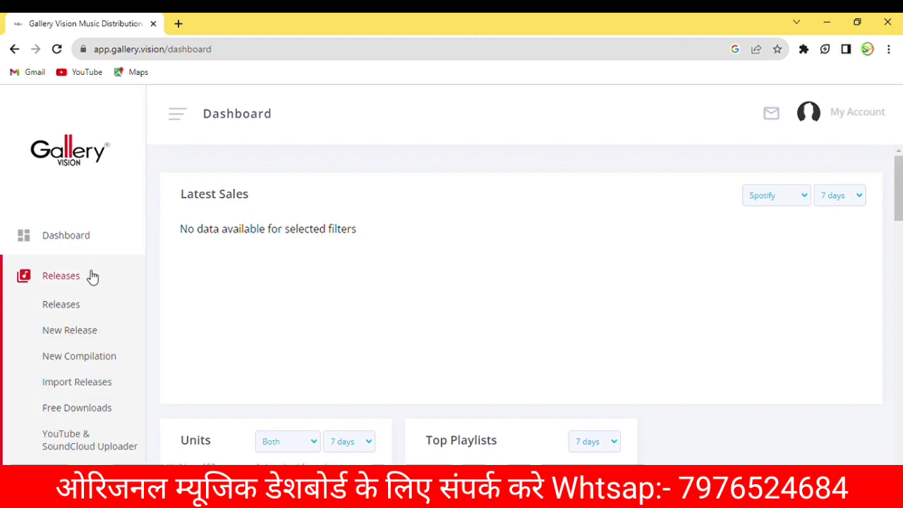
pyautogui.scroll(-1, 92, 276)
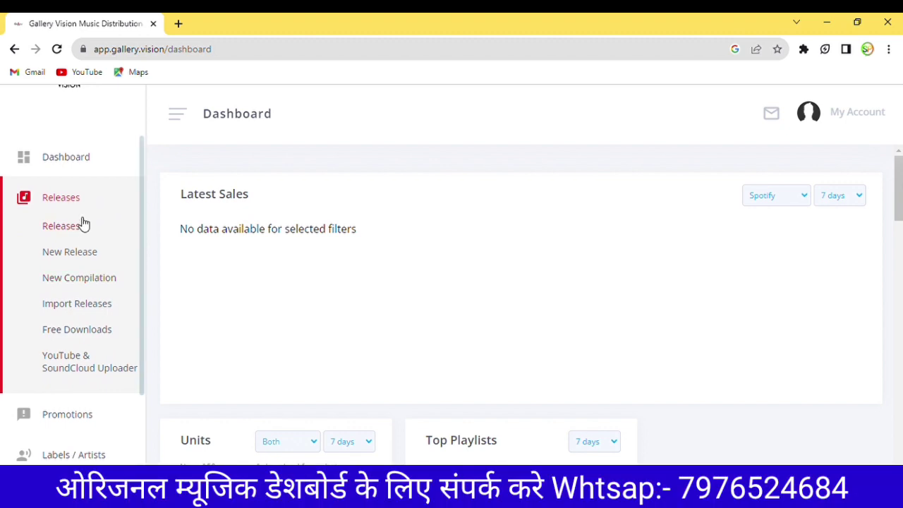
pyautogui.click(83, 228)
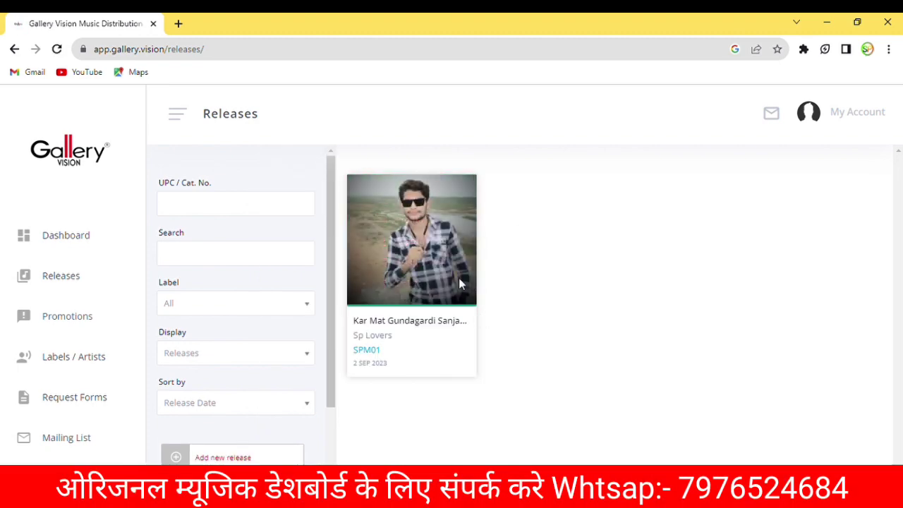
pyautogui.moveTo(421, 280)
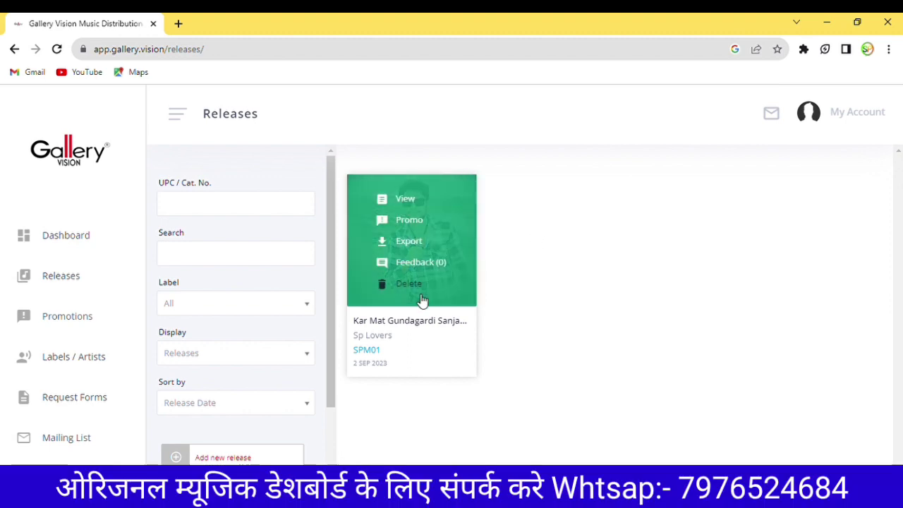
# Step: Open the YouTube & SoundCloud Uploader page to view its uploads
pyautogui.click(84, 281)
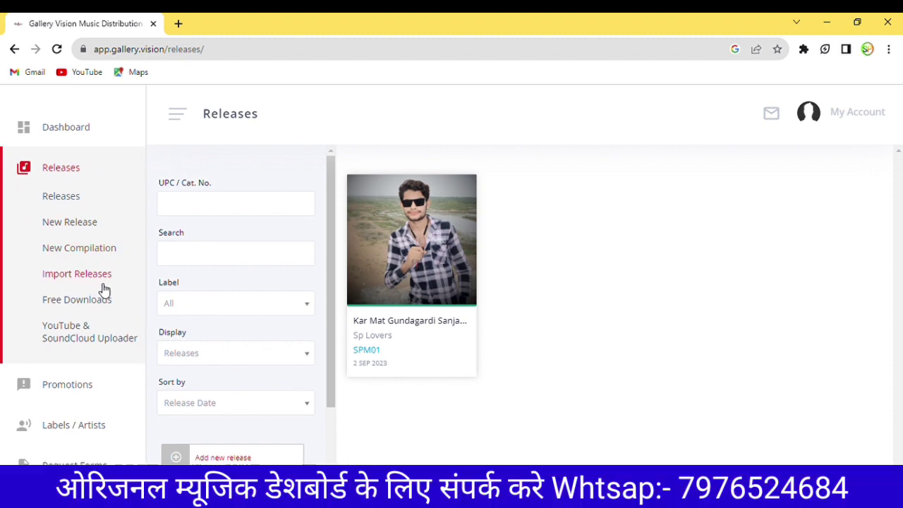
pyautogui.scroll(-1, 97, 314)
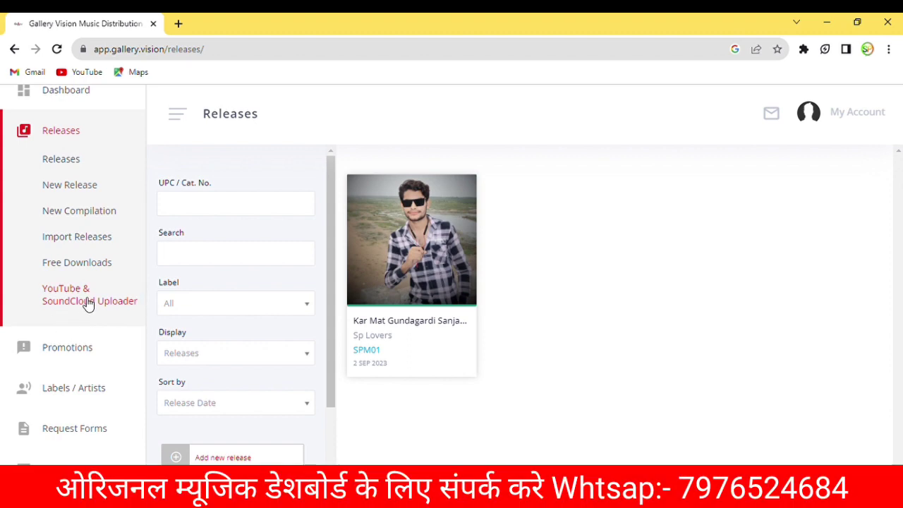
pyautogui.click(87, 302)
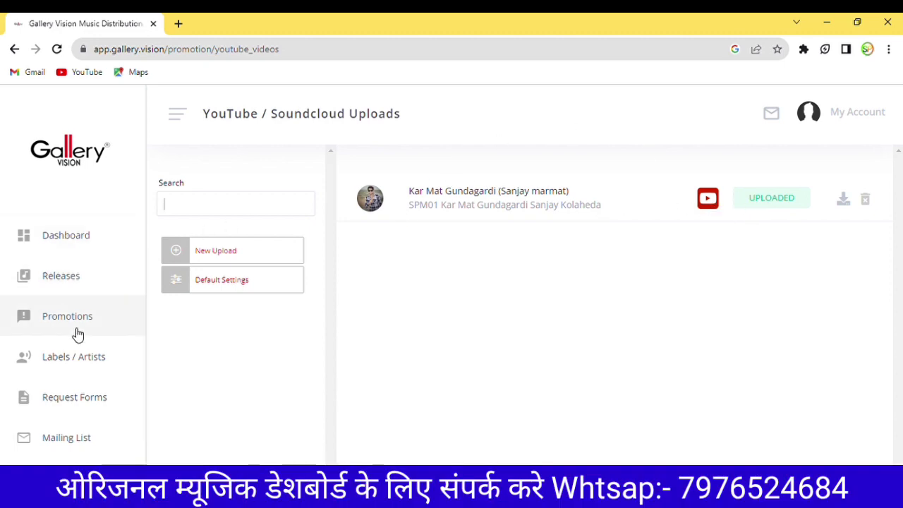
# Step: Open the Labels list from the Labels / Artists section
pyautogui.scroll(-2, 76, 336)
pyautogui.click(61, 220)
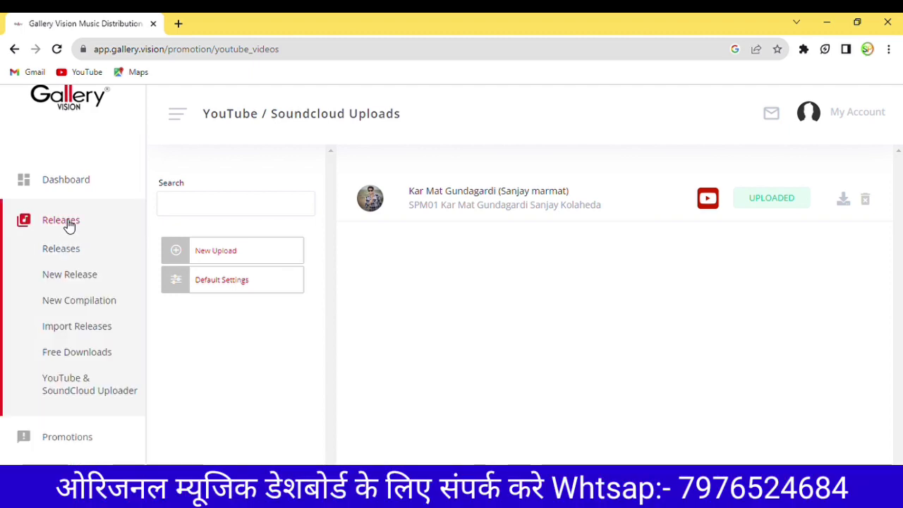
pyautogui.scroll(-3, 68, 225)
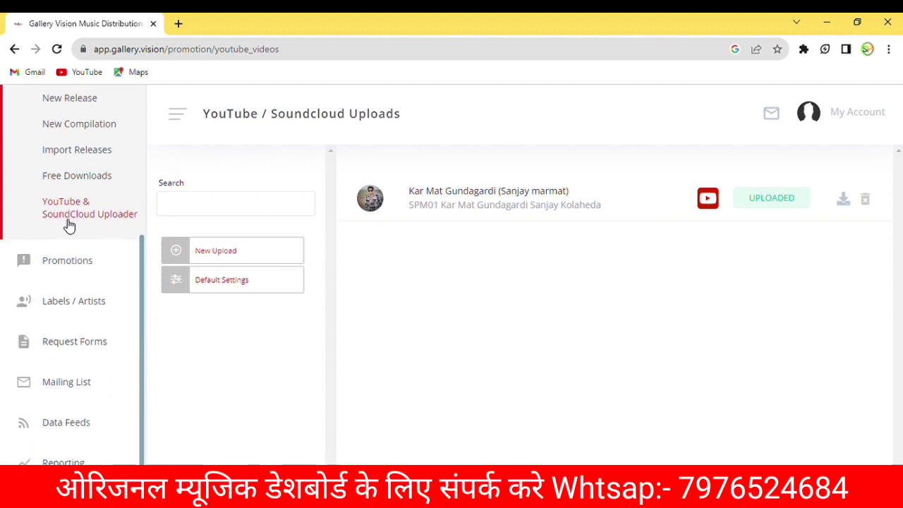
pyautogui.click(89, 302)
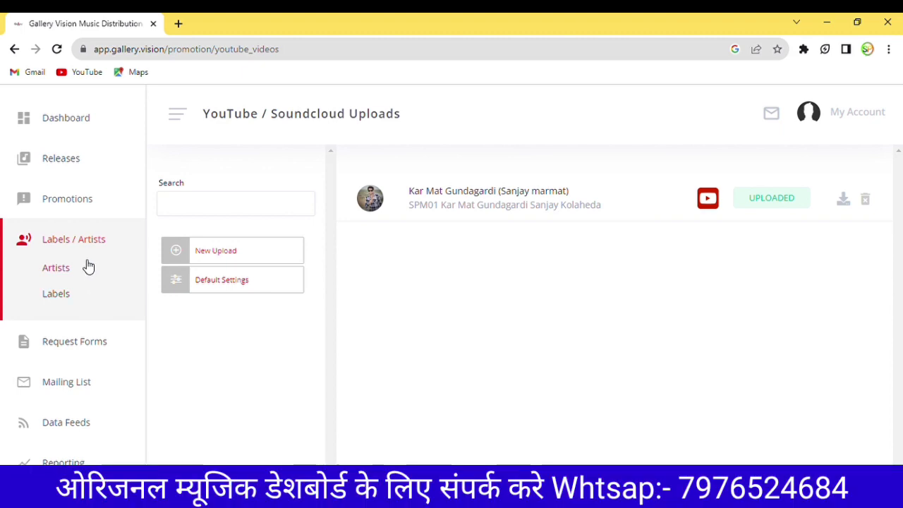
pyautogui.click(56, 294)
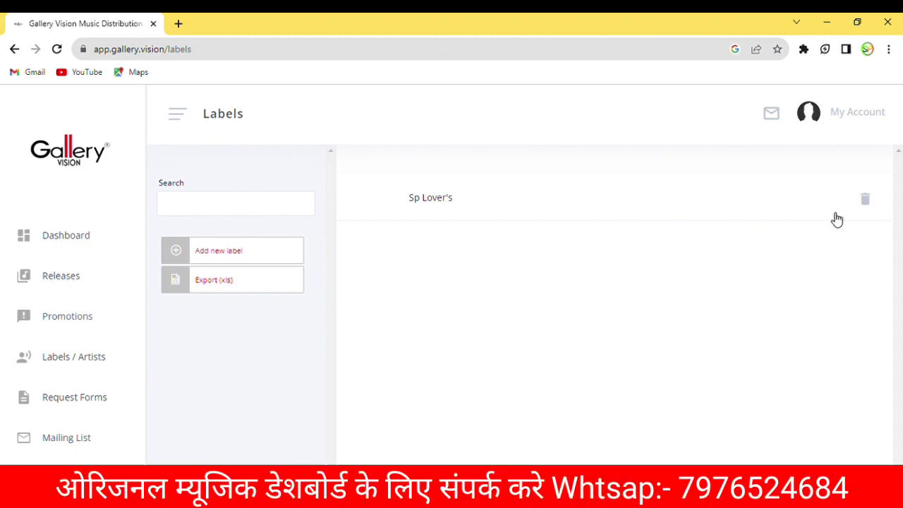
# Step: Open a blank new label form and examine its fields, including the Genre 1 options, without filling anything in
pyautogui.click(248, 250)
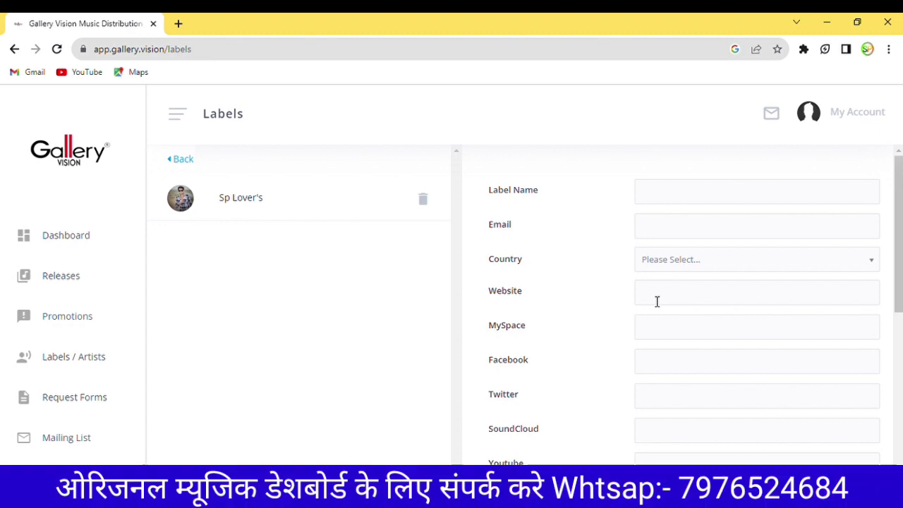
pyautogui.scroll(-2, 656, 301)
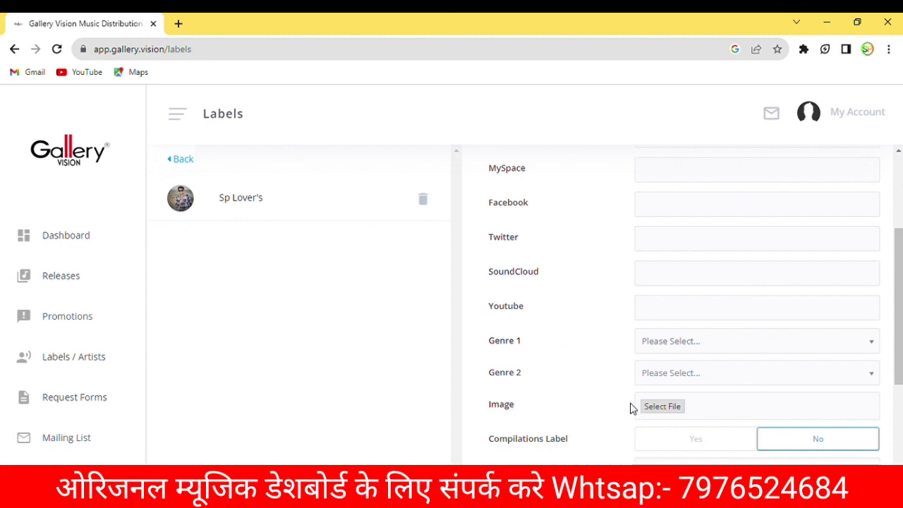
pyautogui.scroll(-1, 630, 407)
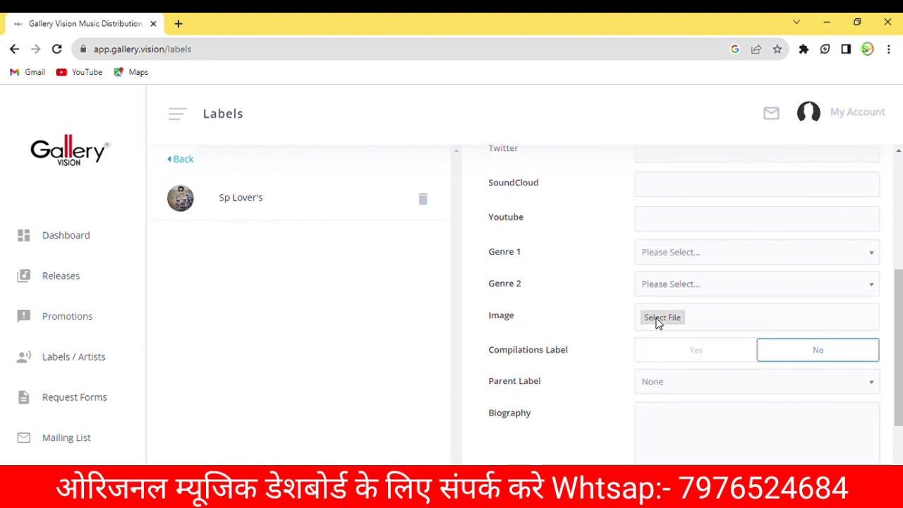
pyautogui.click(745, 252)
pyautogui.scroll(-4, 733, 378)
pyautogui.scroll(-12, 736, 377)
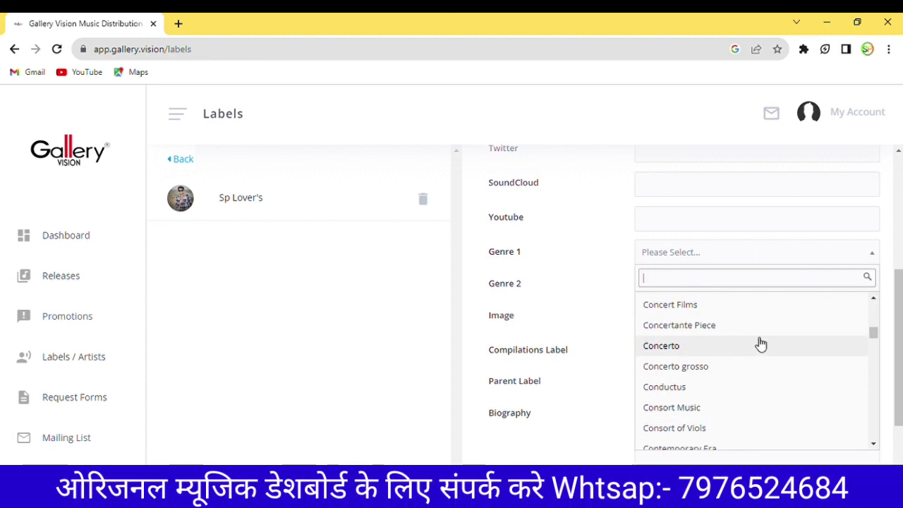
pyautogui.click(611, 284)
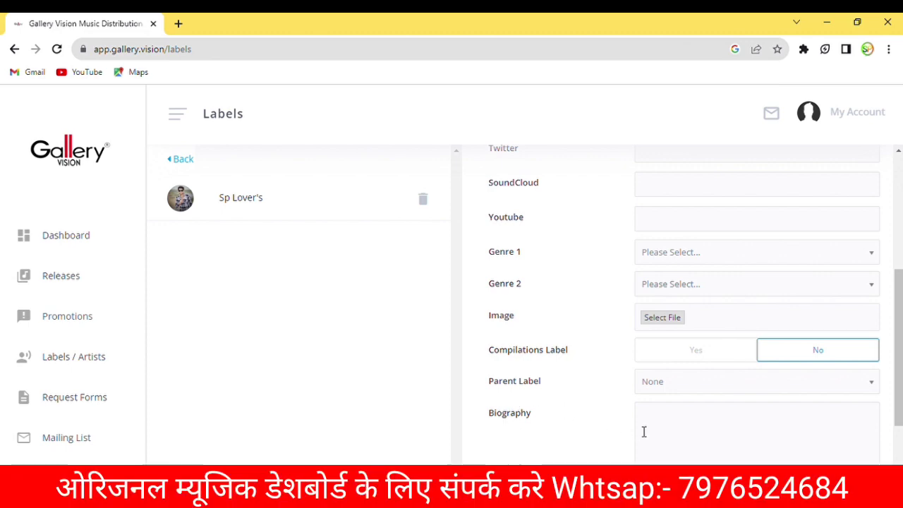
pyautogui.scroll(-2, 643, 430)
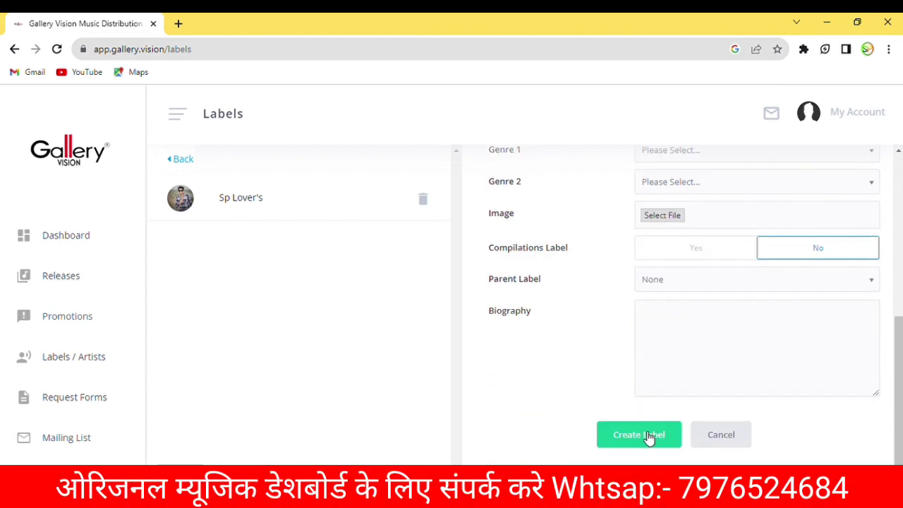
pyautogui.scroll(5, 584, 299)
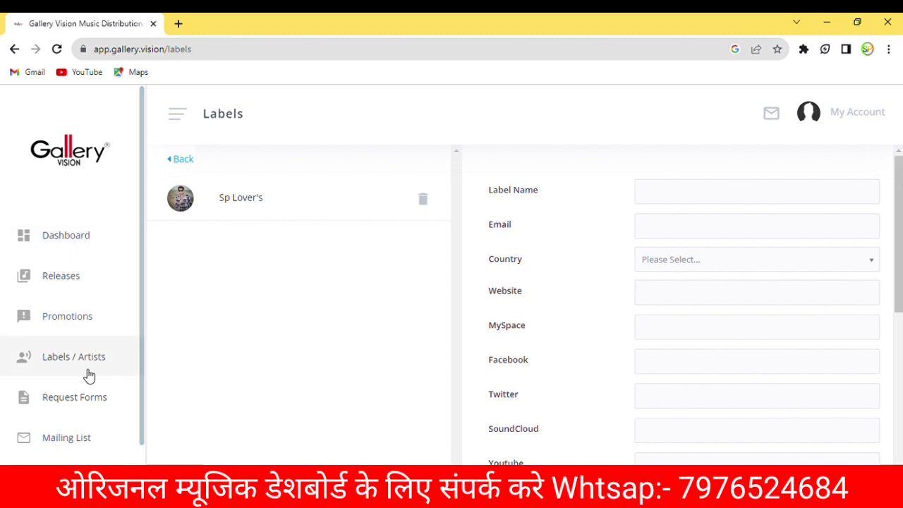
# Step: Show the form types offered under Request Forms
pyautogui.scroll(-1, 87, 375)
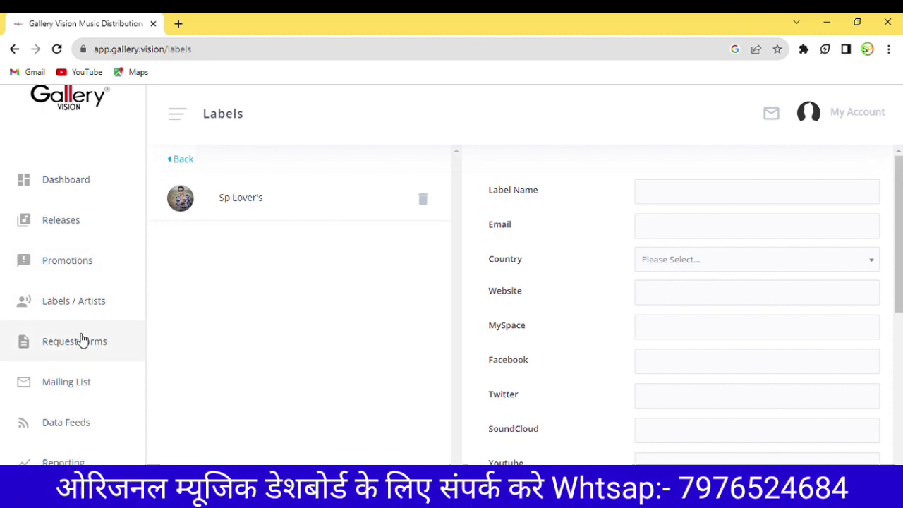
pyautogui.click(81, 341)
pyautogui.scroll(-1, 80, 339)
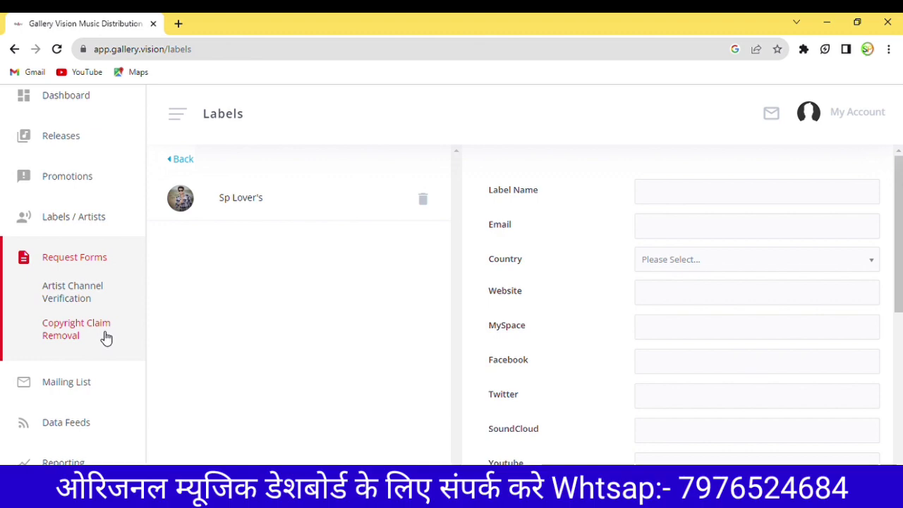
# Step: Open the Analytics report from the Reporting section and examine its revenue categories under Sales Type
pyautogui.click(78, 459)
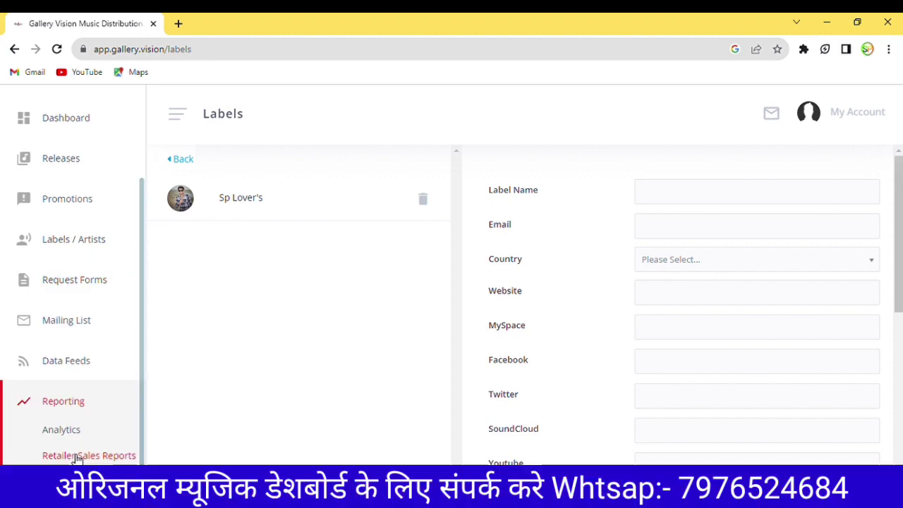
pyautogui.click(76, 436)
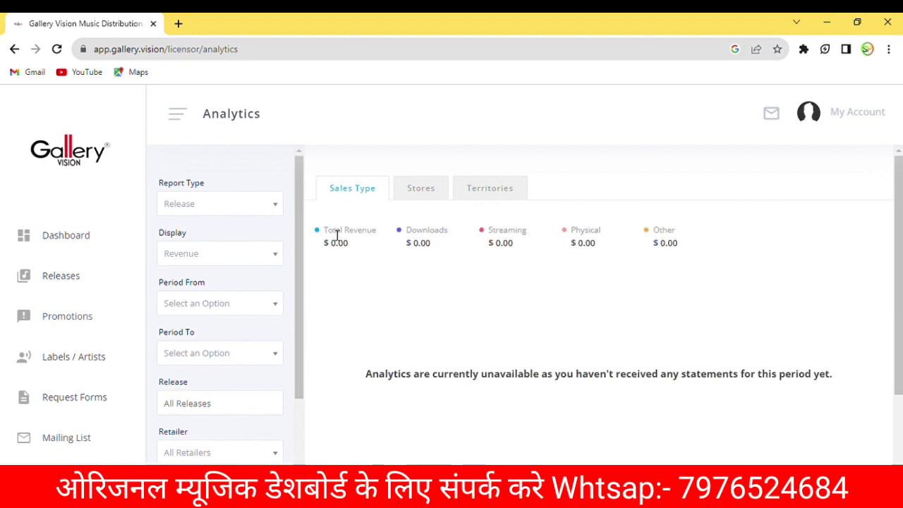
pyautogui.moveTo(324, 231); pyautogui.dragTo(523, 239)
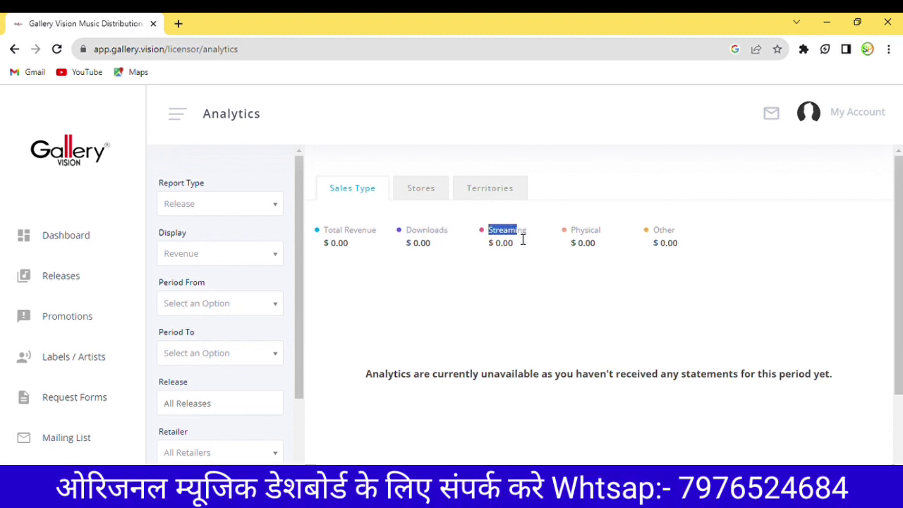
pyautogui.click(554, 271)
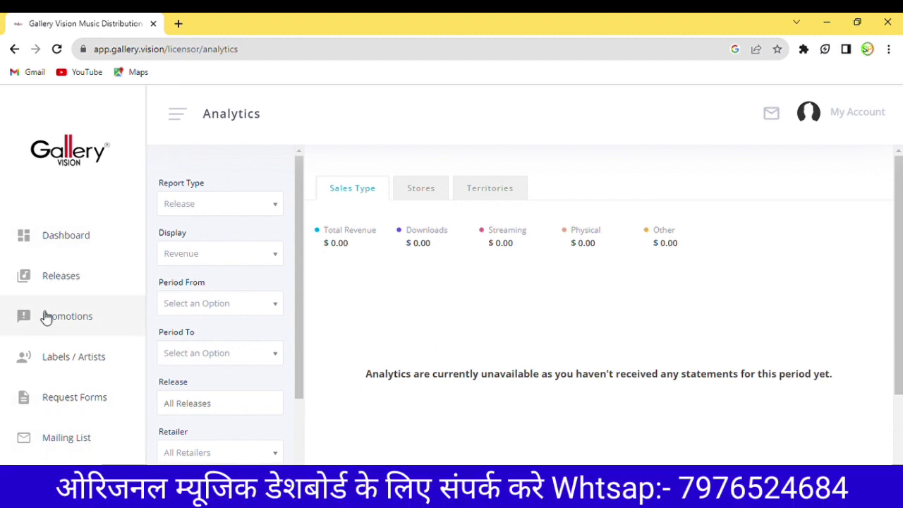
# Step: Start a new release and add 20230902_193849.jpg as its cover art
pyautogui.click(62, 289)
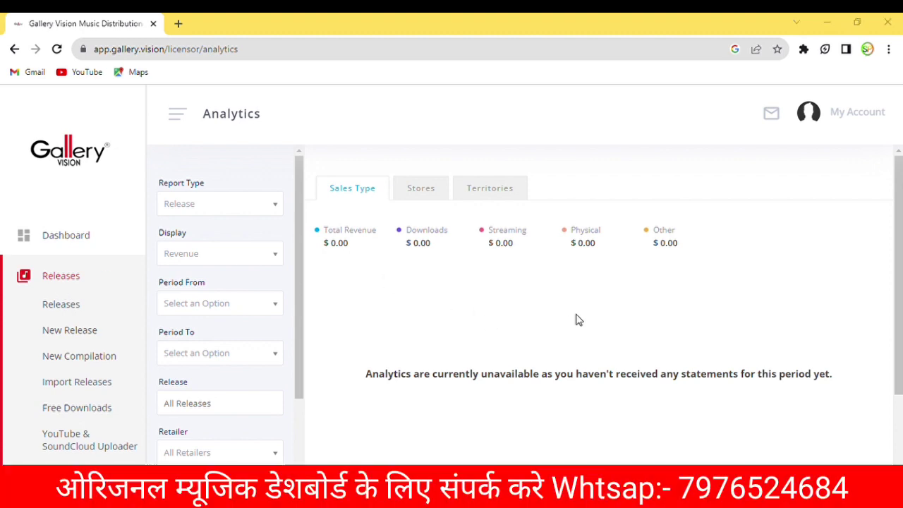
pyautogui.click(98, 340)
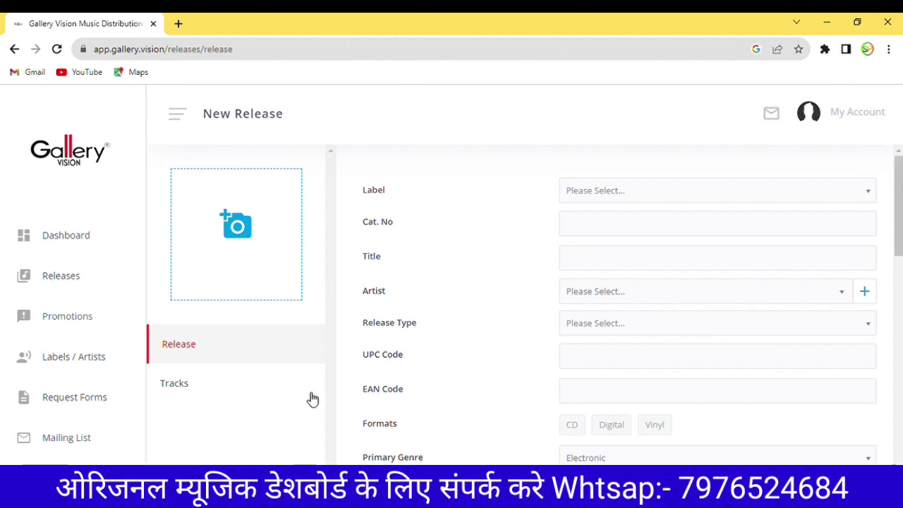
pyautogui.click(232, 254)
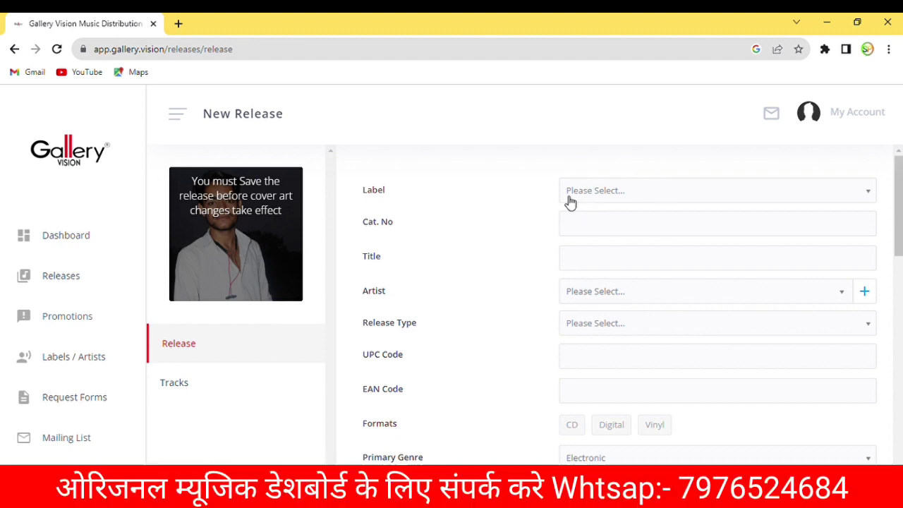
# Step: Set the new release's label to Sp Lover's
pyautogui.scroll(-3, 578, 276)
pyautogui.scroll(3, 578, 276)
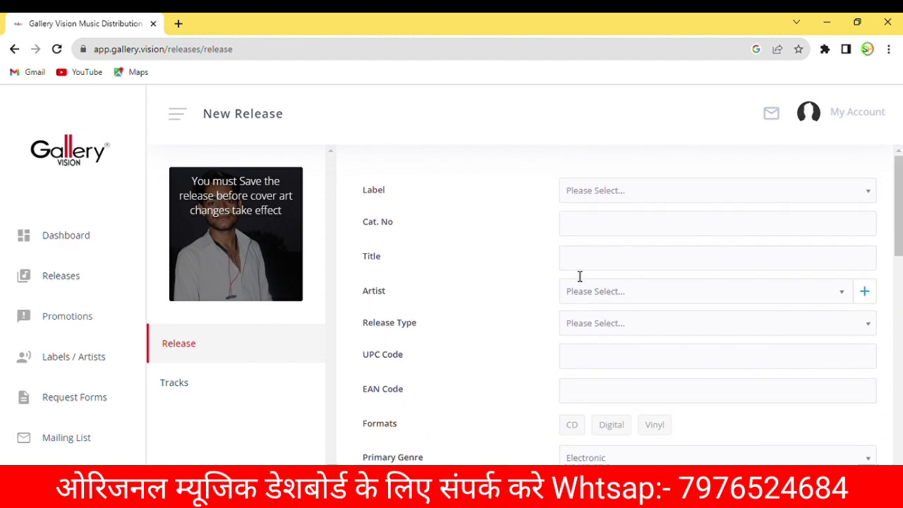
pyautogui.click(609, 190)
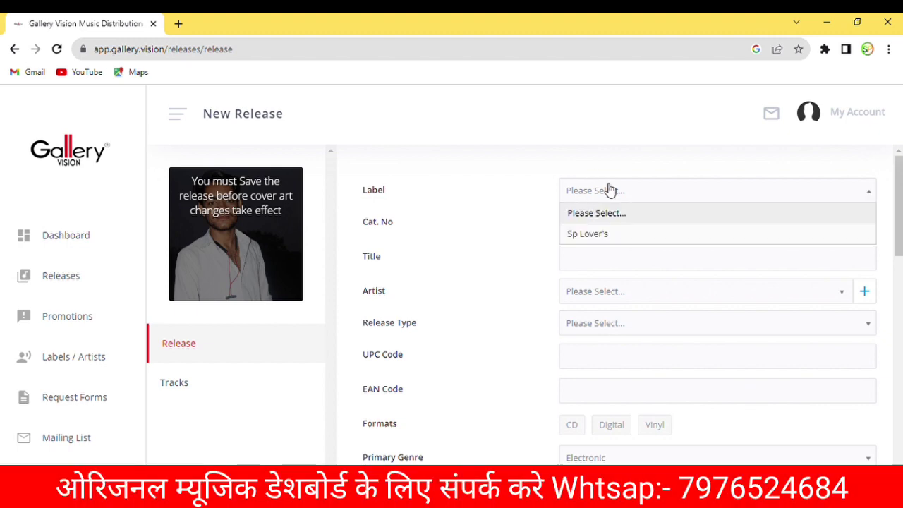
pyautogui.click(610, 238)
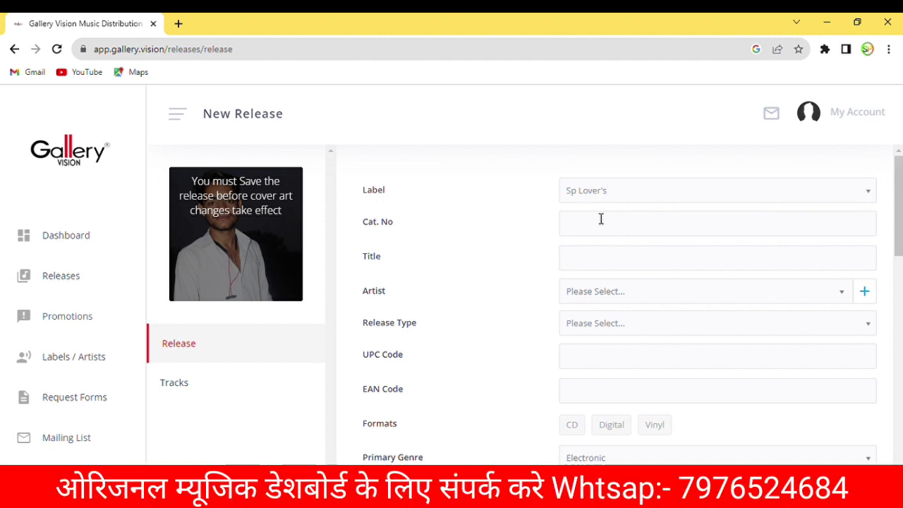
# Step: Enter spm002 as the release's catalog number
pyautogui.click(606, 227)
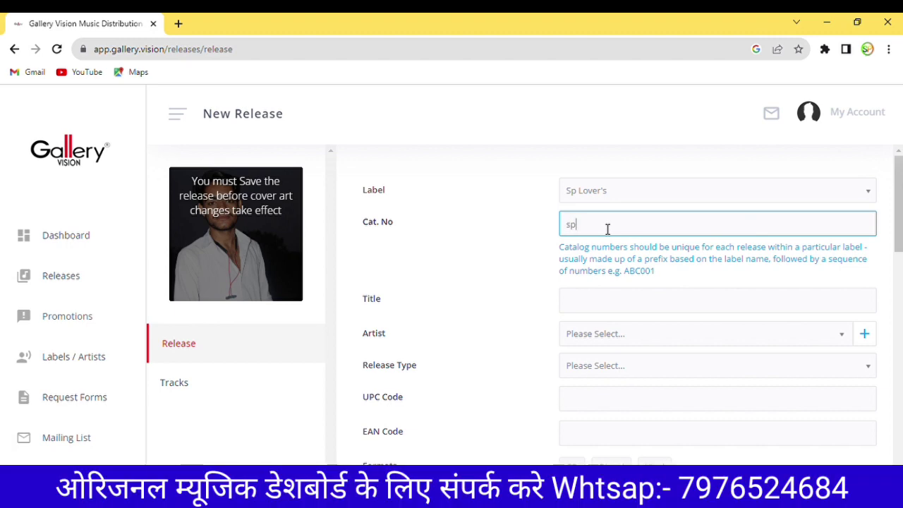
pyautogui.write('spm')
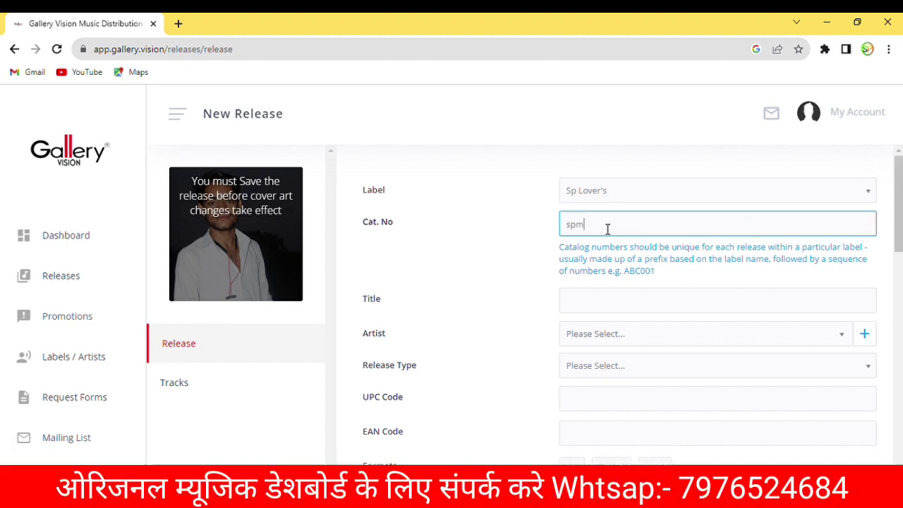
pyautogui.write('02')
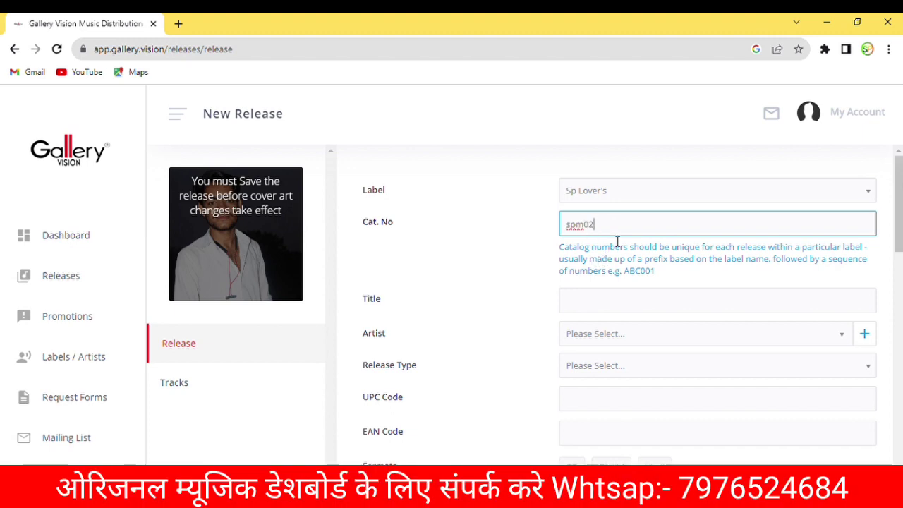
pyautogui.scroll(-1, 627, 231)
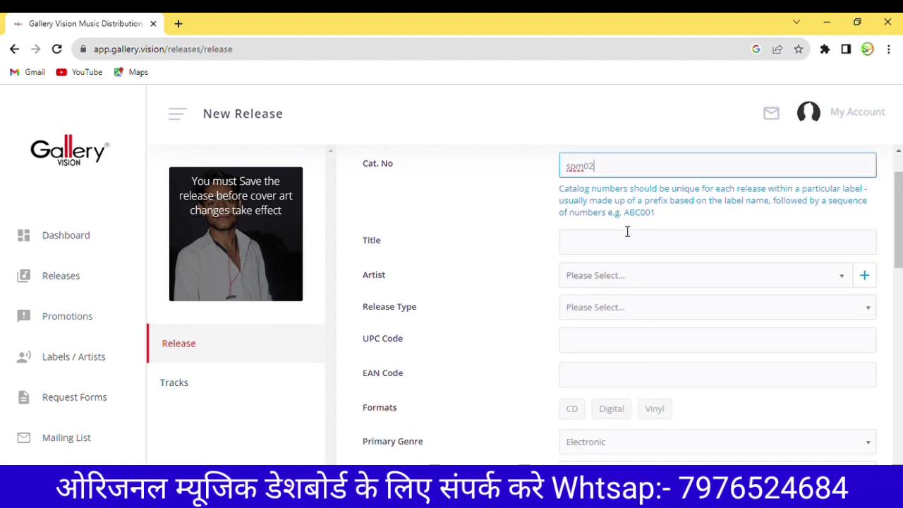
pyautogui.scroll(1, 627, 231)
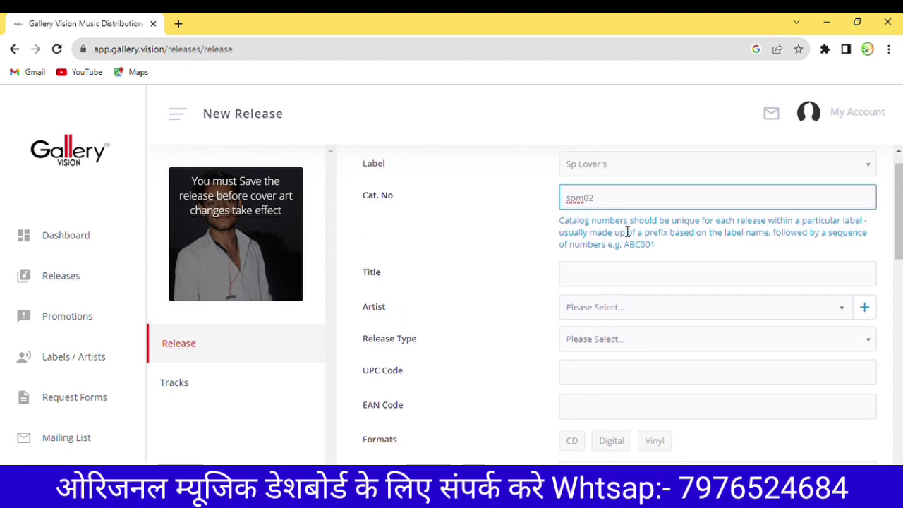
pyautogui.press('BackSpace')
pyautogui.write('0')
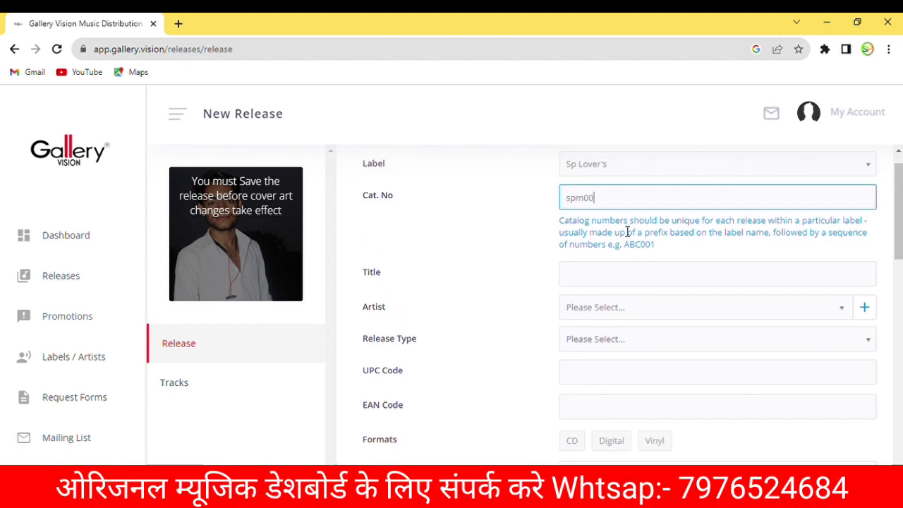
pyautogui.write('2')
# Step: Title the release "Badamashi Song"
pyautogui.click(584, 281)
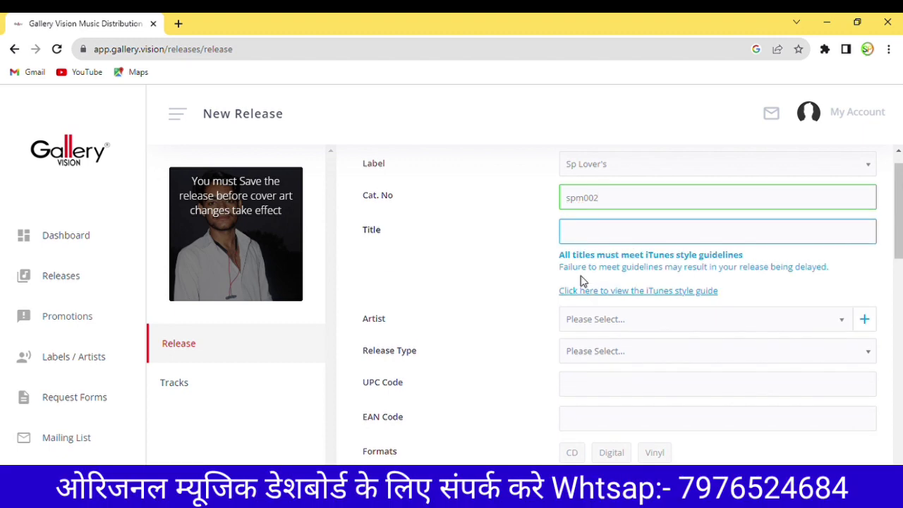
pyautogui.write('Badamas')
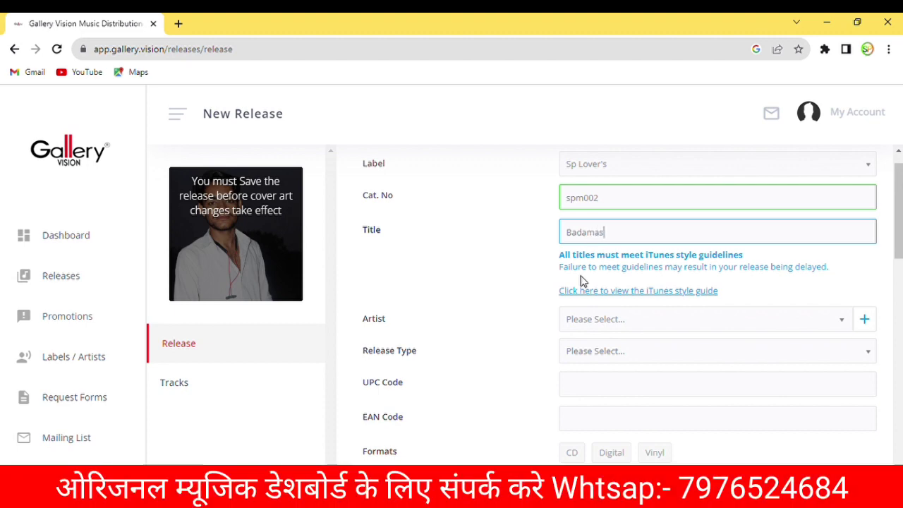
pyautogui.write('hi Song')
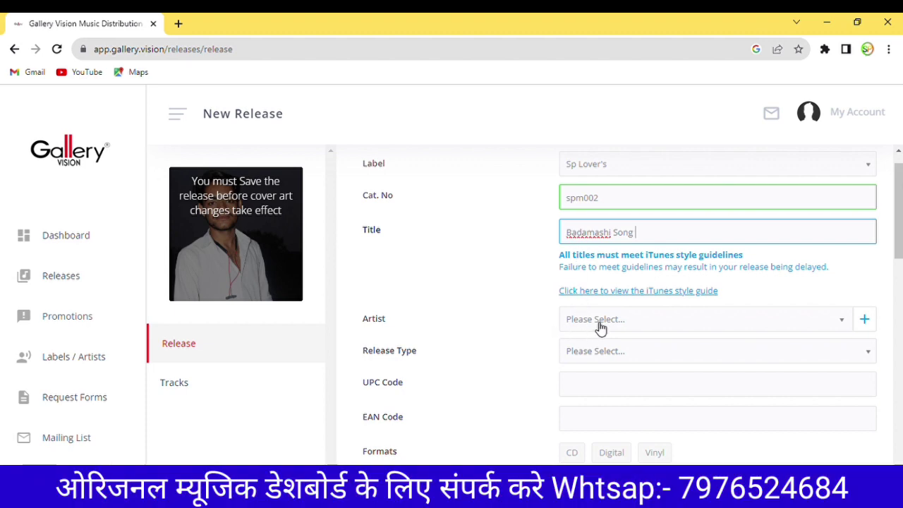
# Step: Assign two artists to the release: the individual artist listed first, followed by Sp Lovers as the second artist
pyautogui.click(667, 324)
pyautogui.scroll(-2, 663, 323)
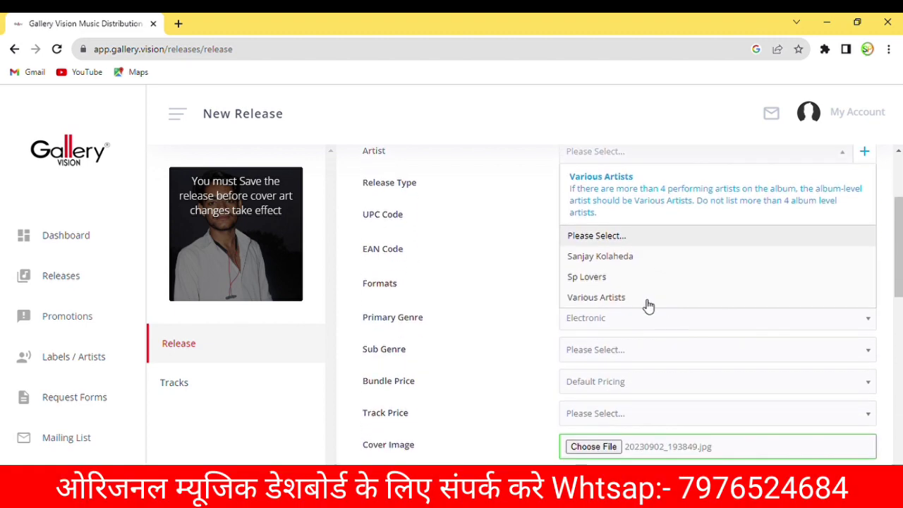
pyautogui.click(602, 259)
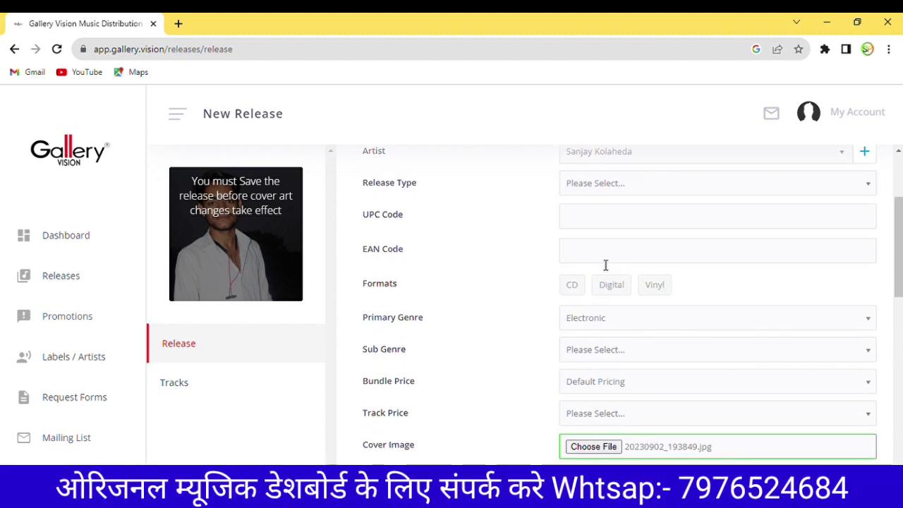
pyautogui.scroll(1, 602, 263)
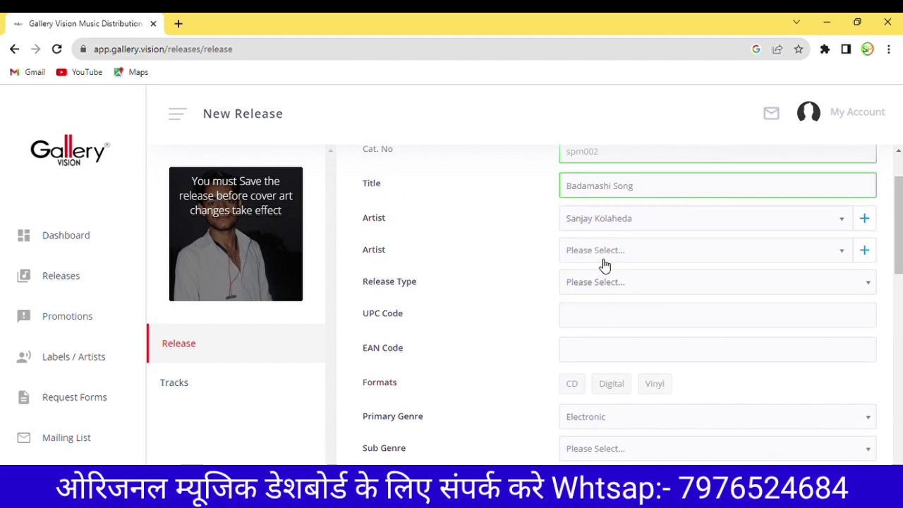
pyautogui.click(620, 254)
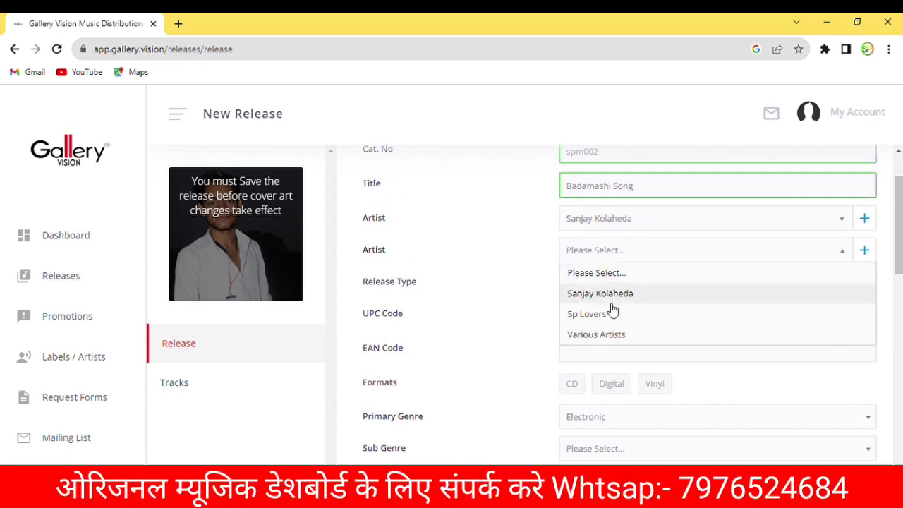
pyautogui.click(611, 314)
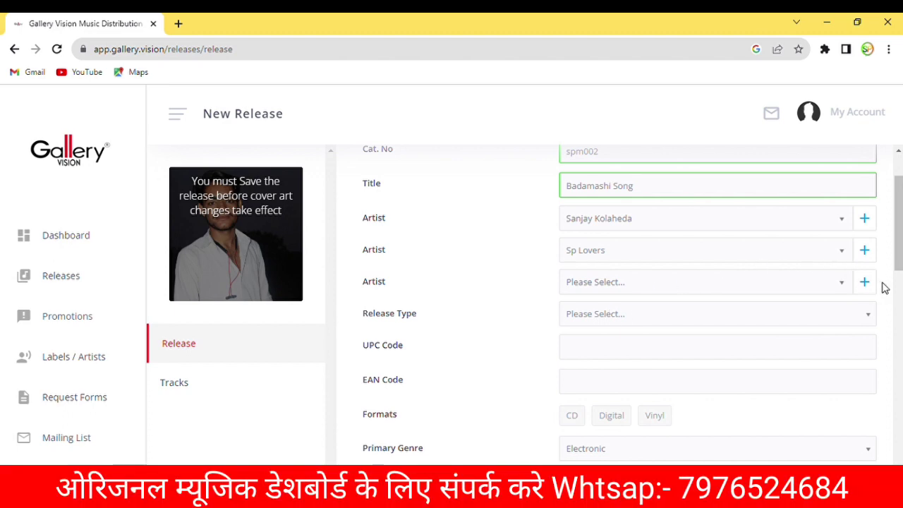
pyautogui.click(649, 285)
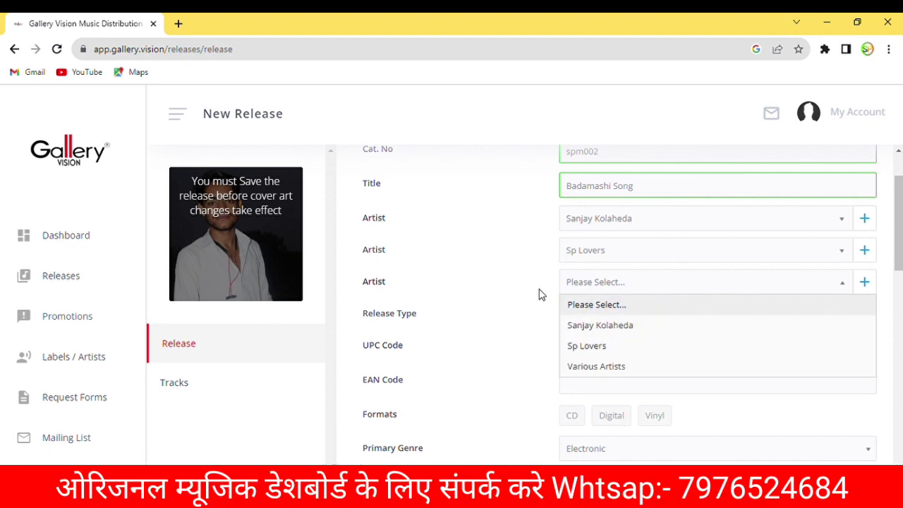
pyautogui.click(524, 294)
pyautogui.click(615, 280)
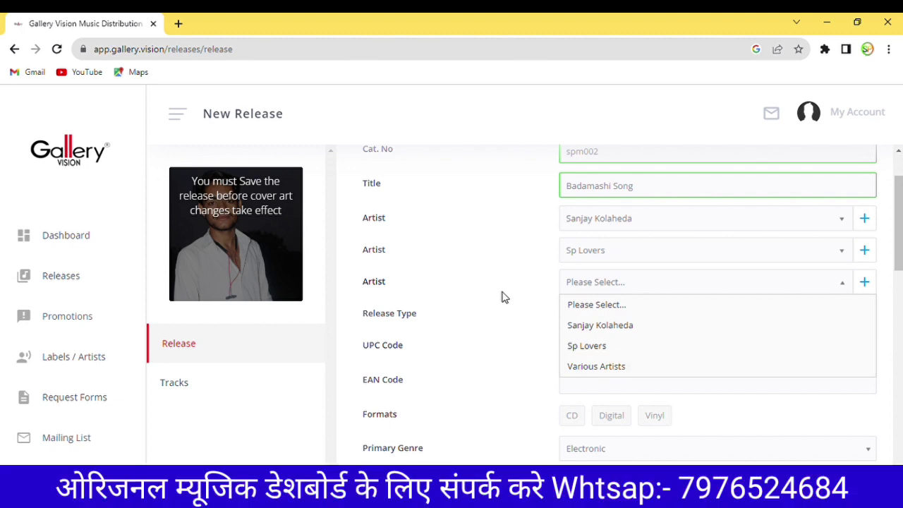
pyautogui.click(504, 297)
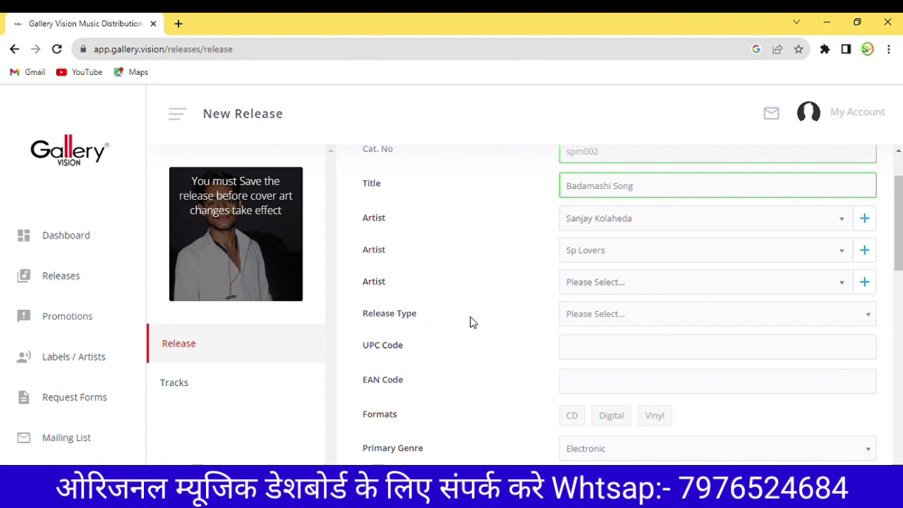
# Step: Set the release type to Album and mark it as not a compilation
pyautogui.click(640, 318)
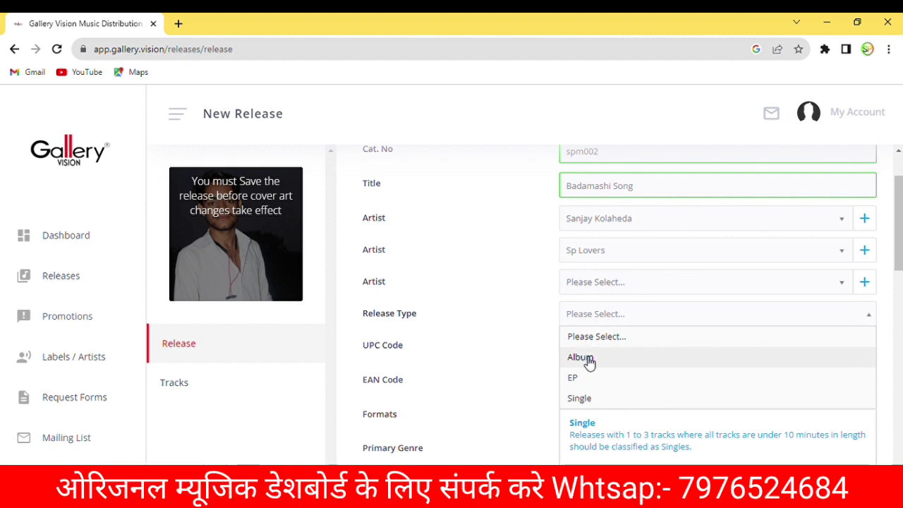
pyautogui.click(581, 357)
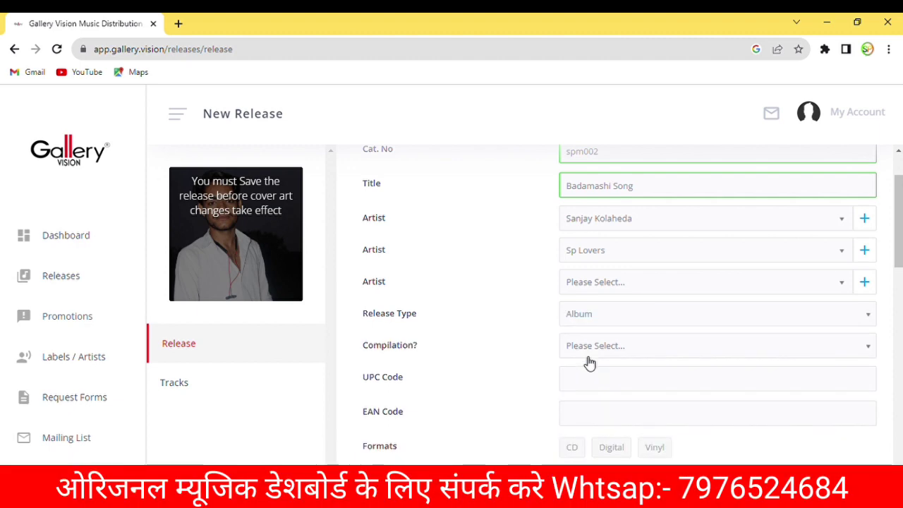
pyautogui.scroll(-2, 483, 351)
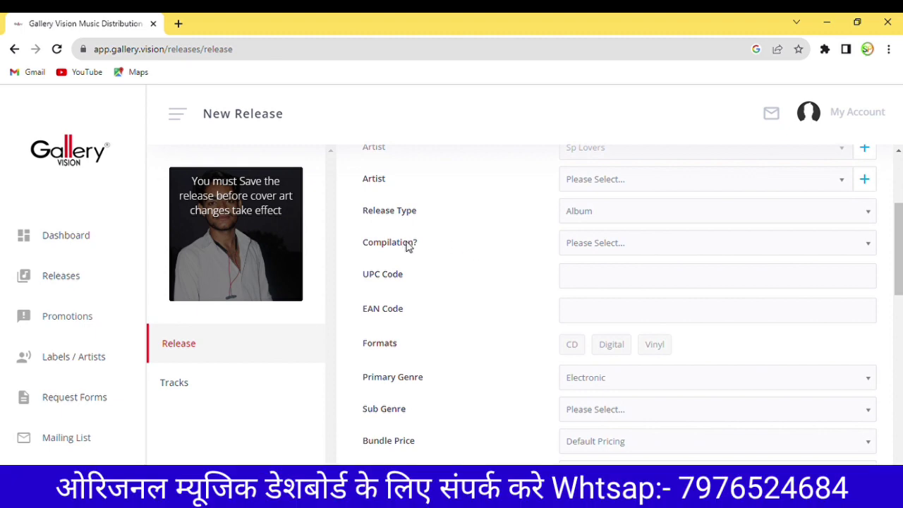
pyautogui.click(619, 241)
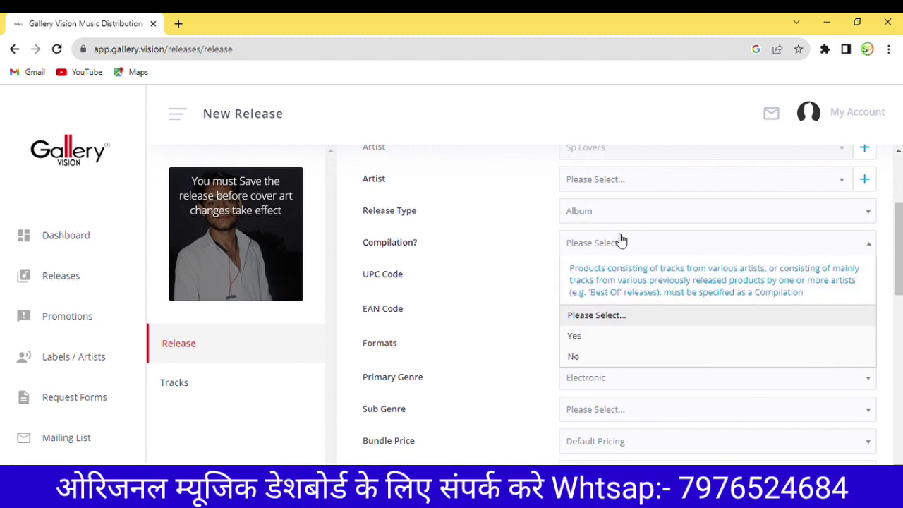
pyautogui.click(574, 360)
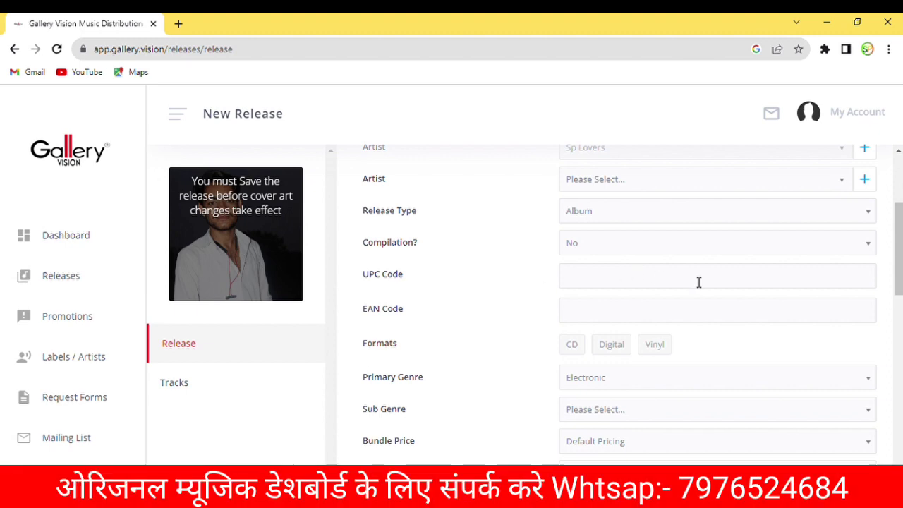
# Step: Choose Digital as the release's only format, leaving CD and Vinyl unselected
pyautogui.scroll(-1, 698, 282)
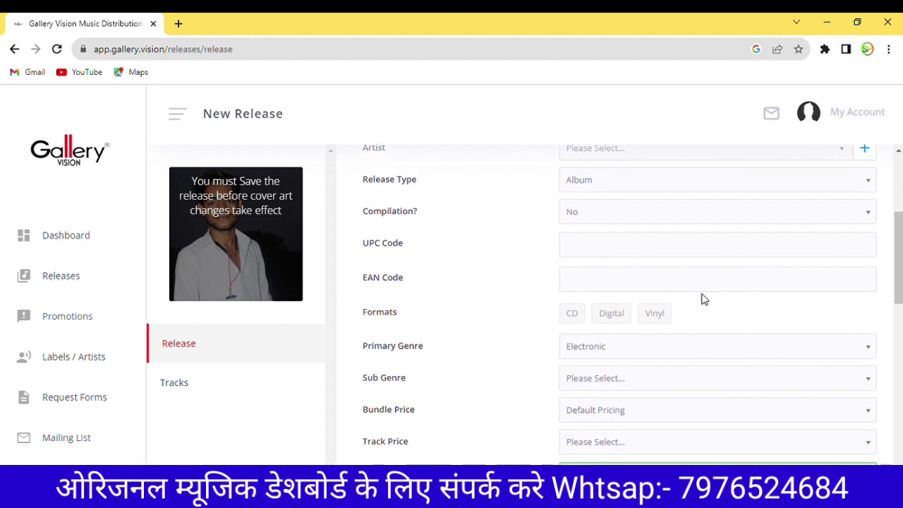
pyautogui.click(575, 319)
pyautogui.click(619, 318)
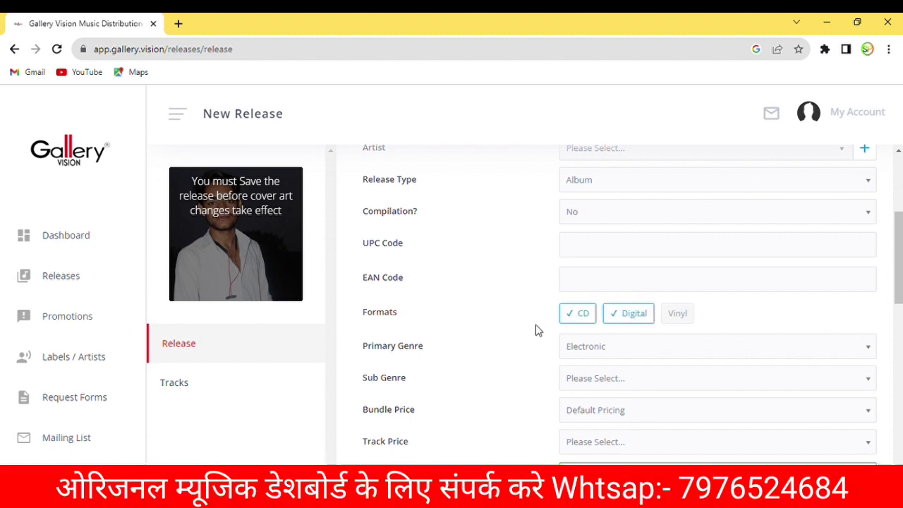
pyautogui.click(580, 319)
pyautogui.scroll(-2, 579, 320)
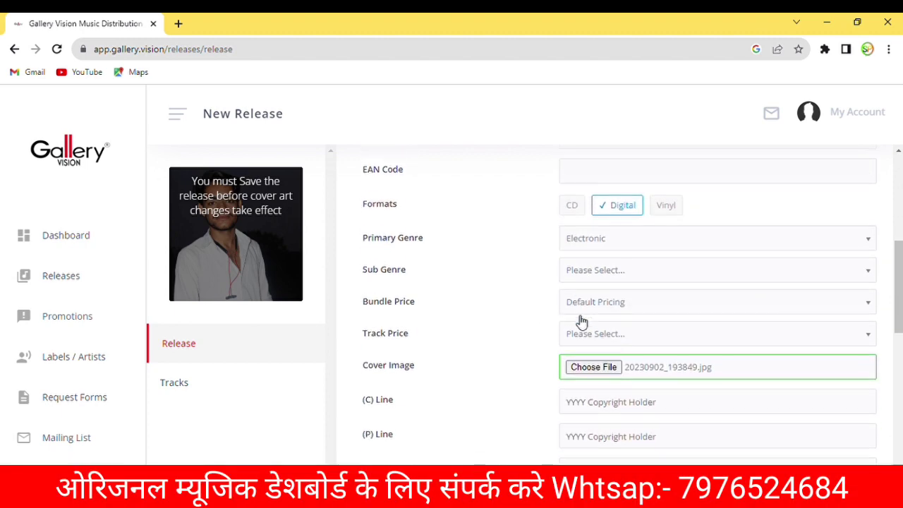
# Step: Set both the primary genre and the sub genre of the release to World
pyautogui.click(631, 242)
pyautogui.scroll(-5, 658, 341)
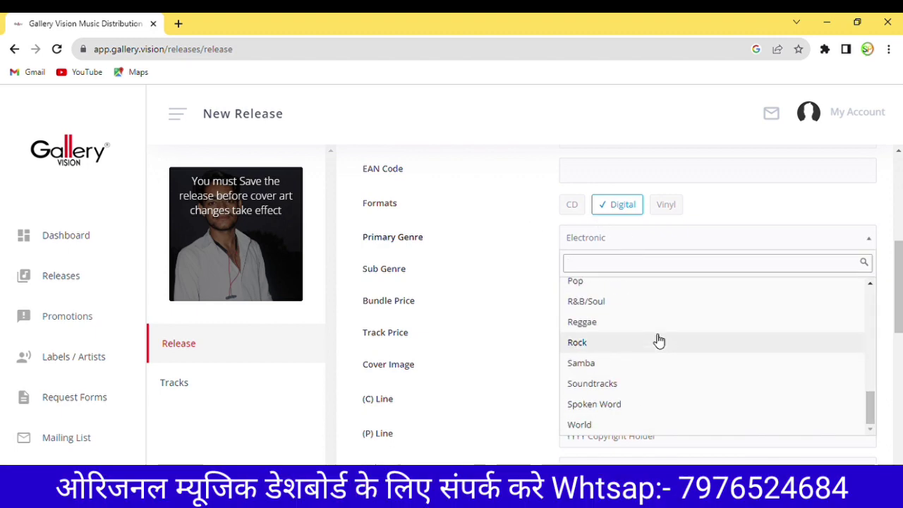
pyautogui.click(592, 424)
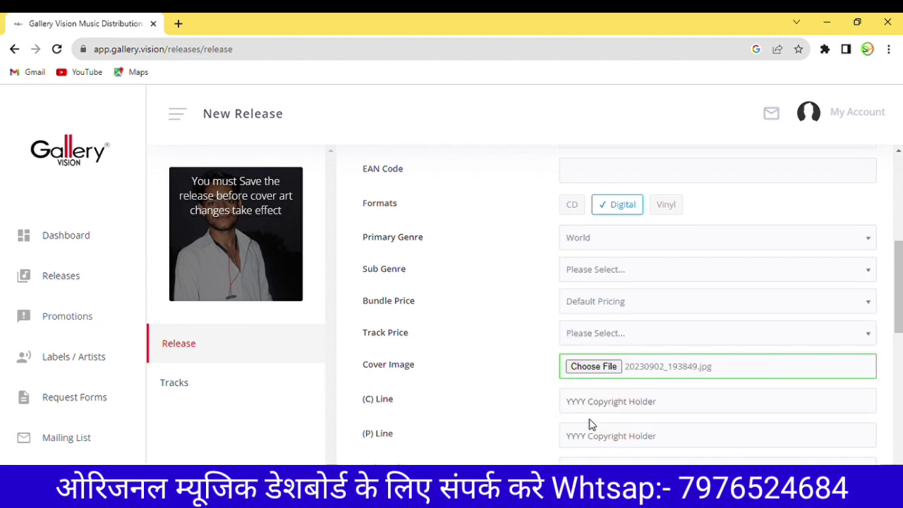
pyautogui.click(599, 271)
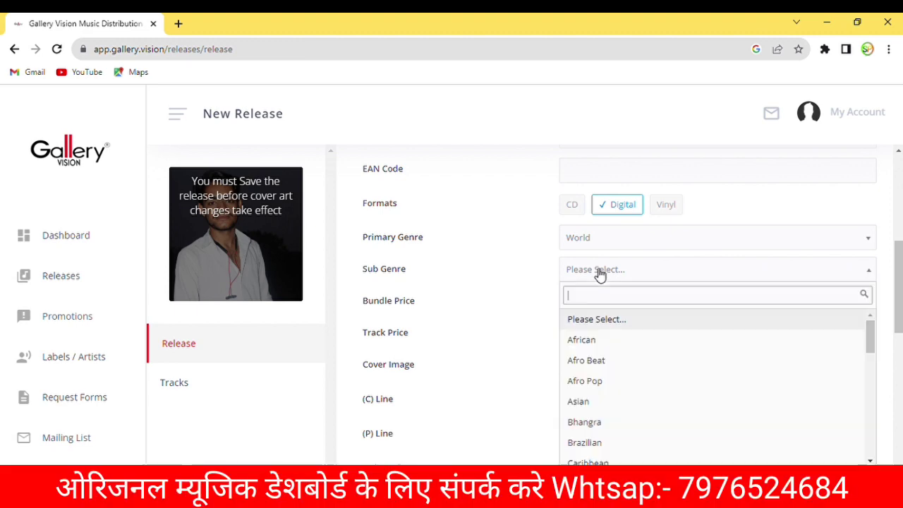
pyautogui.scroll(-10, 604, 368)
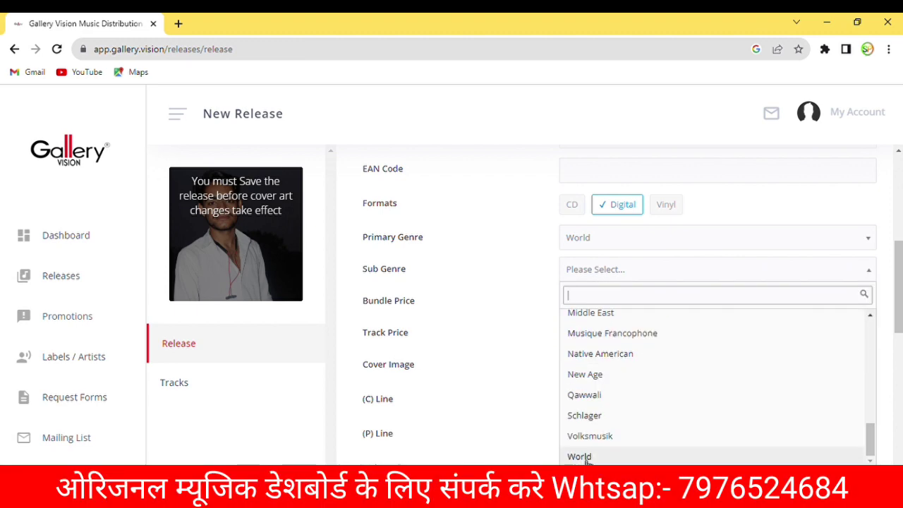
pyautogui.click(587, 457)
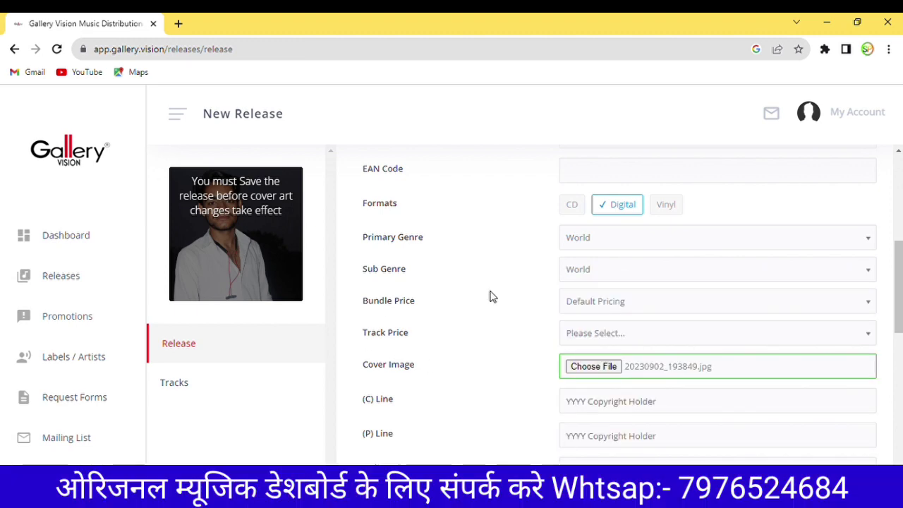
# Step: Set the bundle price to T1 - $0.69 / £0.49 / €0.69
pyautogui.click(644, 302)
pyautogui.scroll(-2, 645, 370)
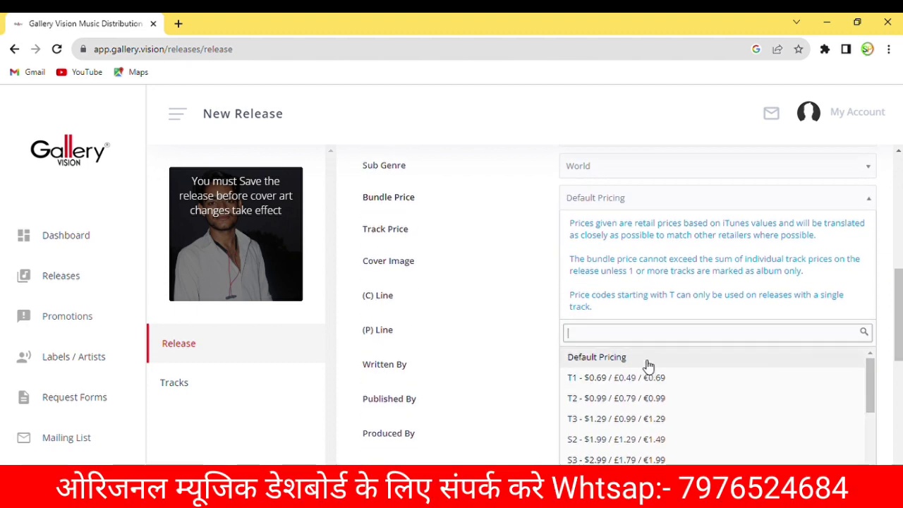
pyautogui.click(633, 378)
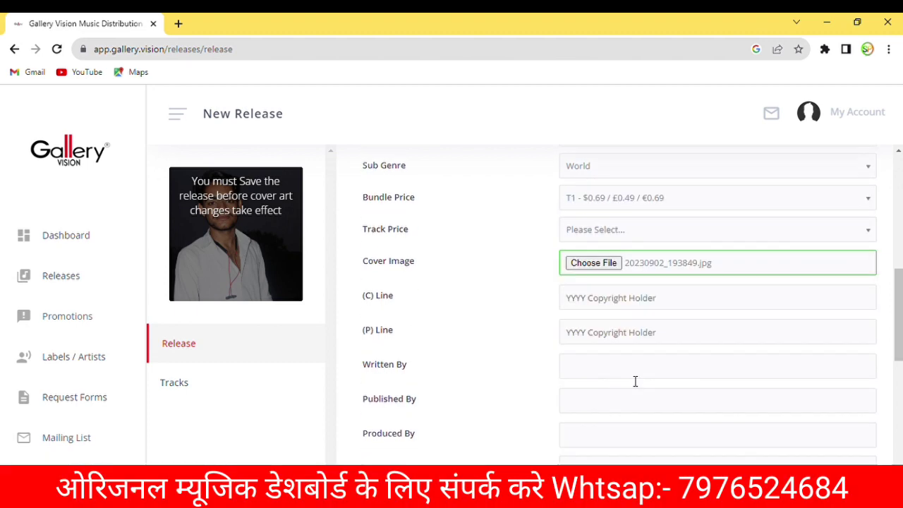
# Step: Fill in both the (C) Line and the (P) Line with "2023 Sp Lovers"
pyautogui.click(682, 303)
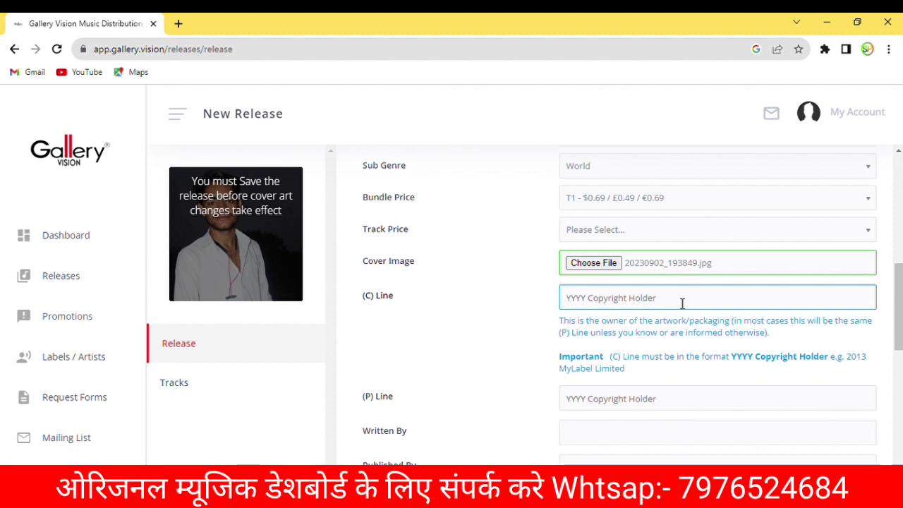
pyautogui.write('2023 Sp Lovers')
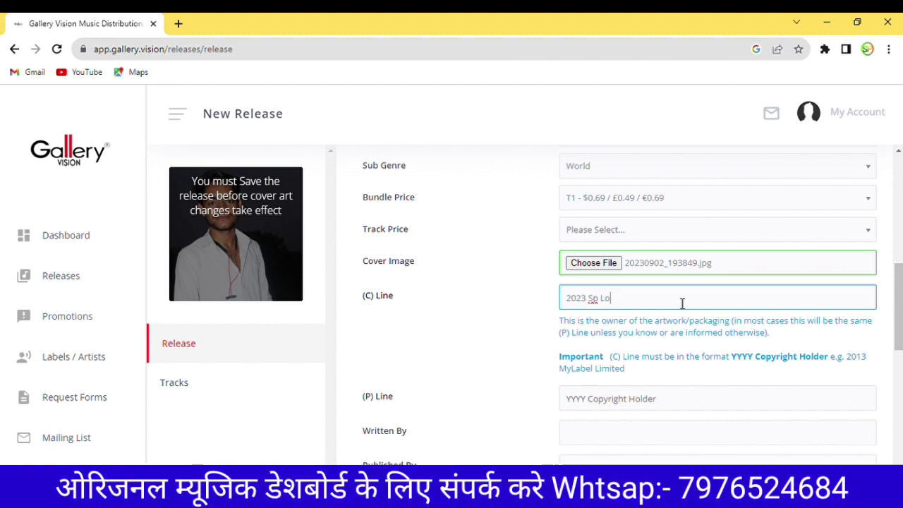
pyautogui.click(631, 399)
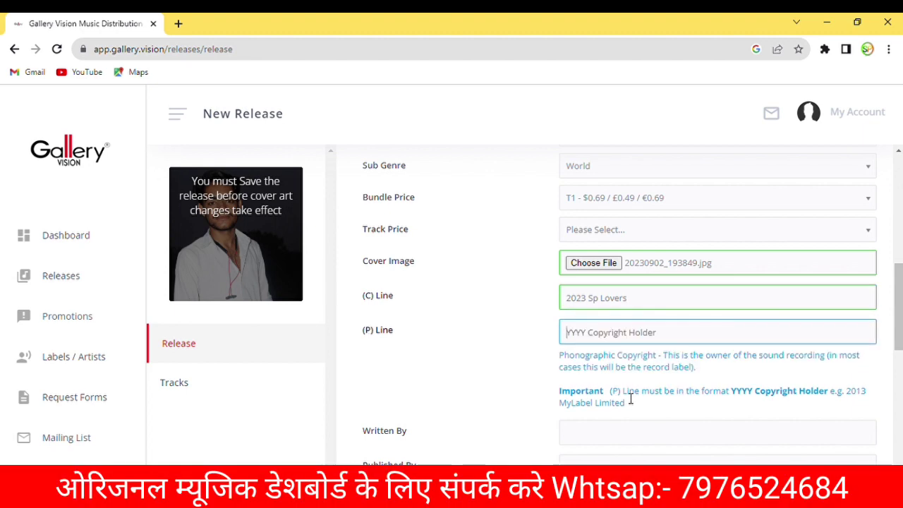
pyautogui.write('2023 Sp Lovers')
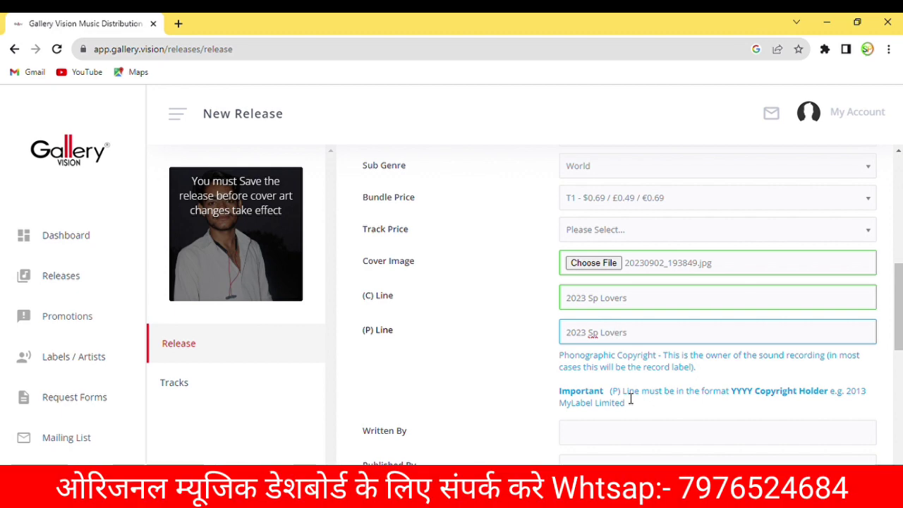
# Step: Enter the songwriter's full name in the Written By field
pyautogui.scroll(-2, 671, 422)
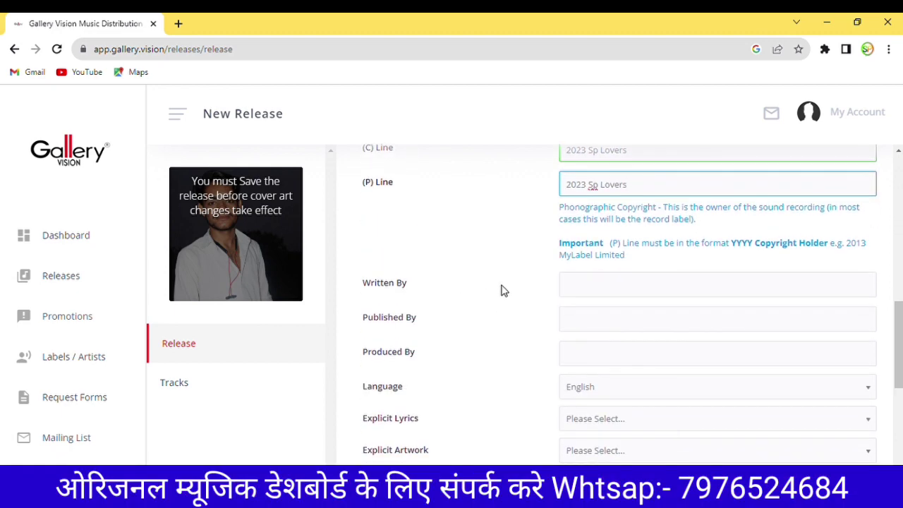
pyautogui.click(598, 287)
pyautogui.scroll(-1, 591, 285)
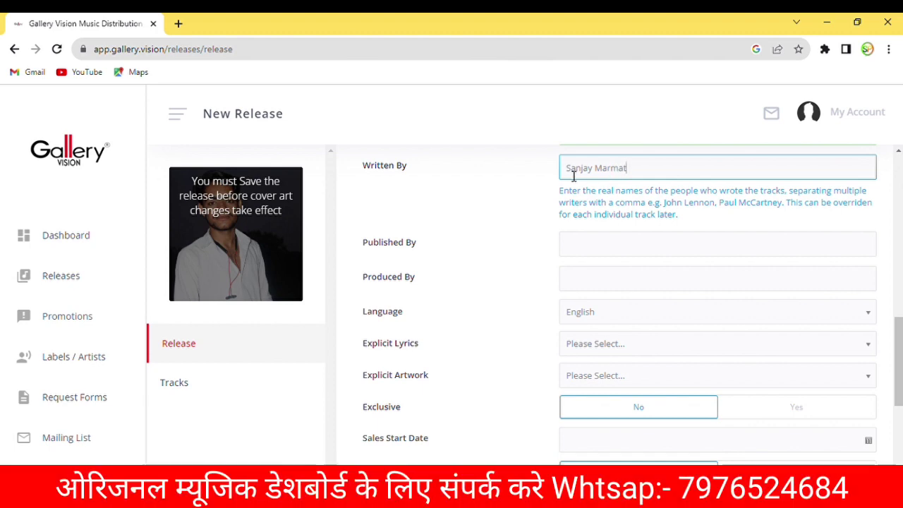
# Step: Copy the songwriter's name into the Published By and Produced By fields
pyautogui.moveTo(572, 176); pyautogui.dragTo(632, 179)
pyautogui.hotkey('ctrl', 'c')
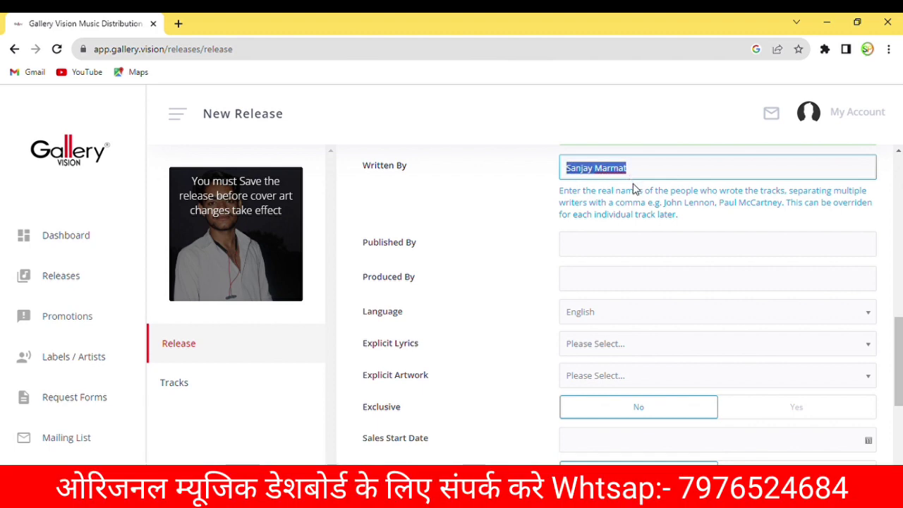
pyautogui.click(615, 245)
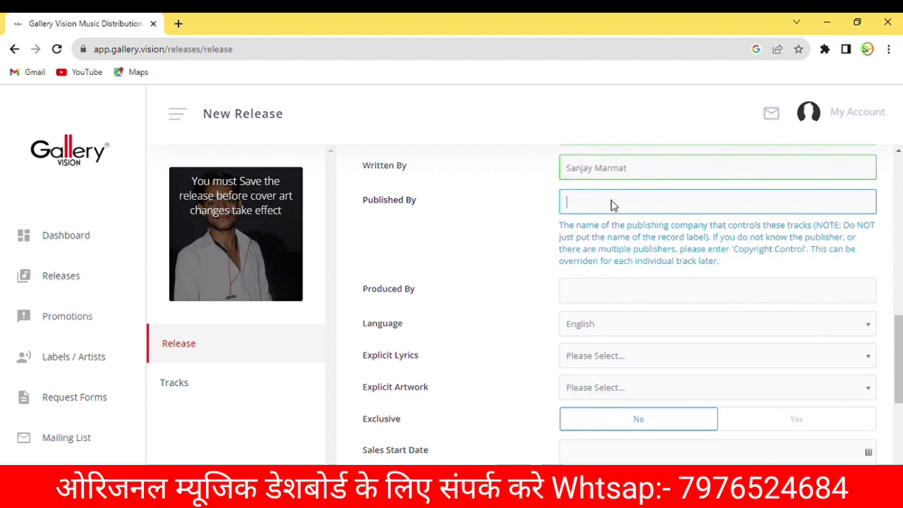
pyautogui.hotkey('ctrl', 'v')
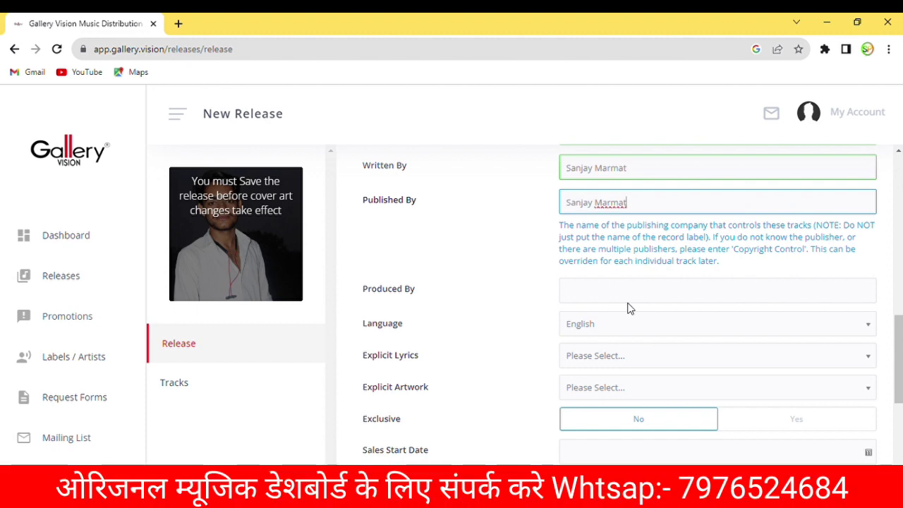
pyautogui.click(634, 291)
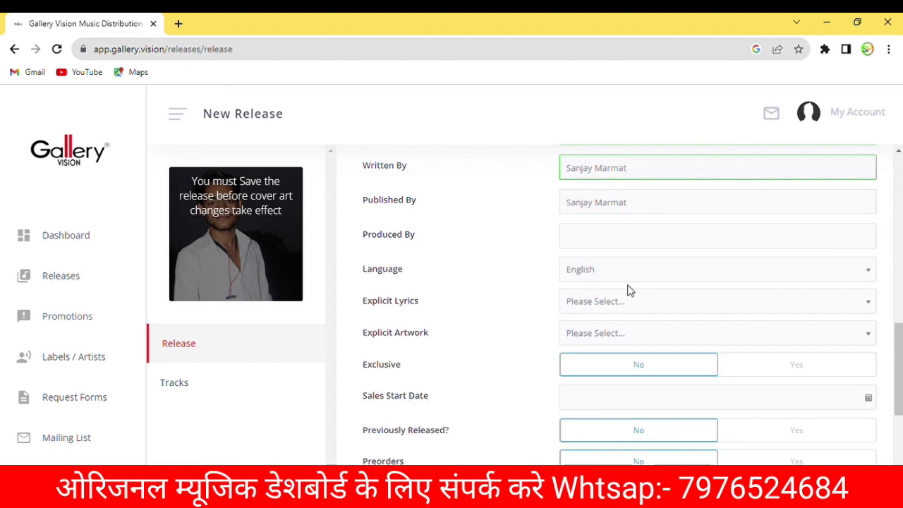
pyautogui.click(600, 244)
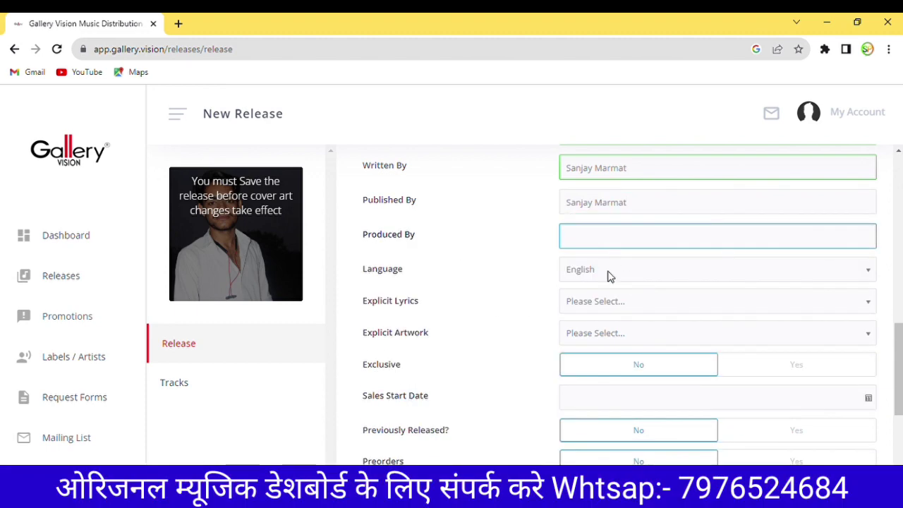
pyautogui.hotkey('ctrl', 'v')
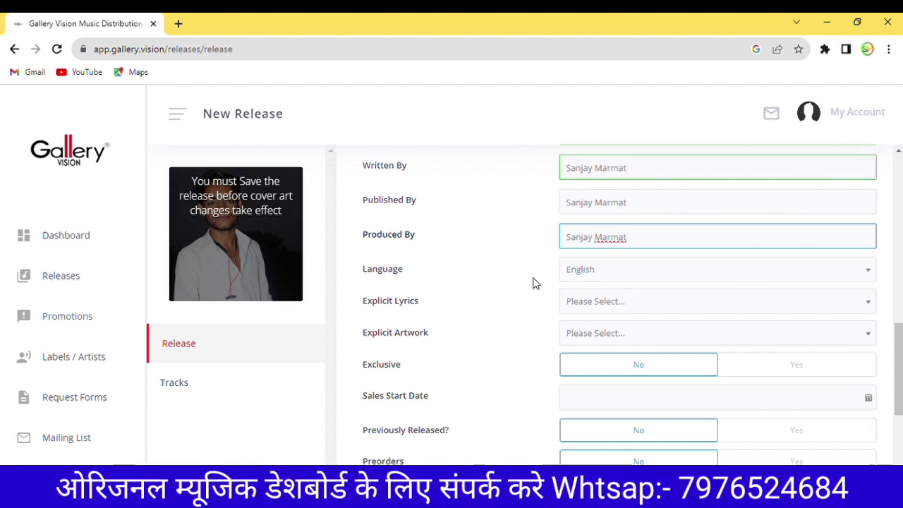
# Step: Set the language of the release to Hindi
pyautogui.click(622, 275)
pyautogui.scroll(-15, 614, 393)
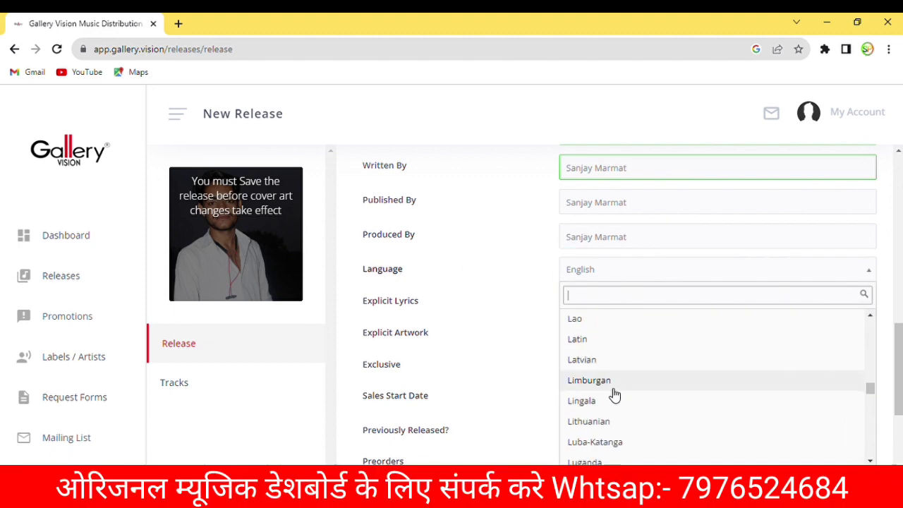
pyautogui.scroll(-8, 614, 394)
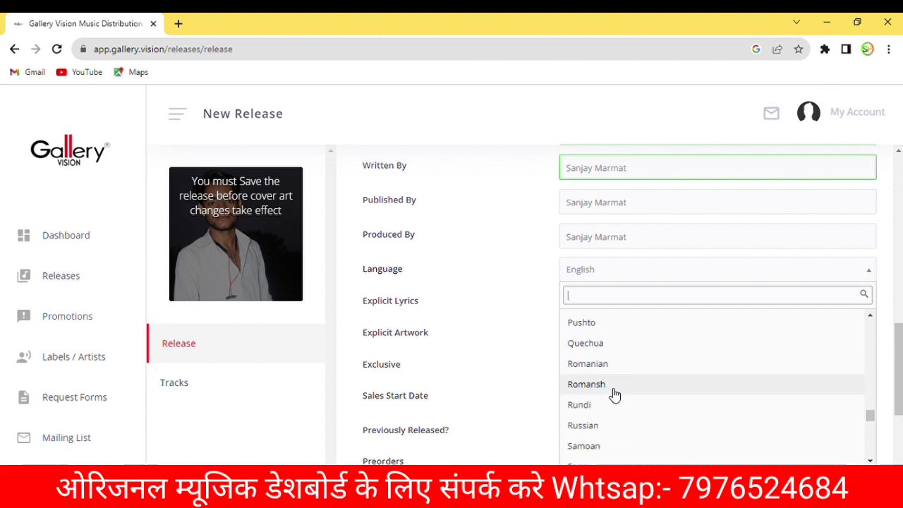
pyautogui.scroll(2, 614, 395)
pyautogui.scroll(-4, 614, 395)
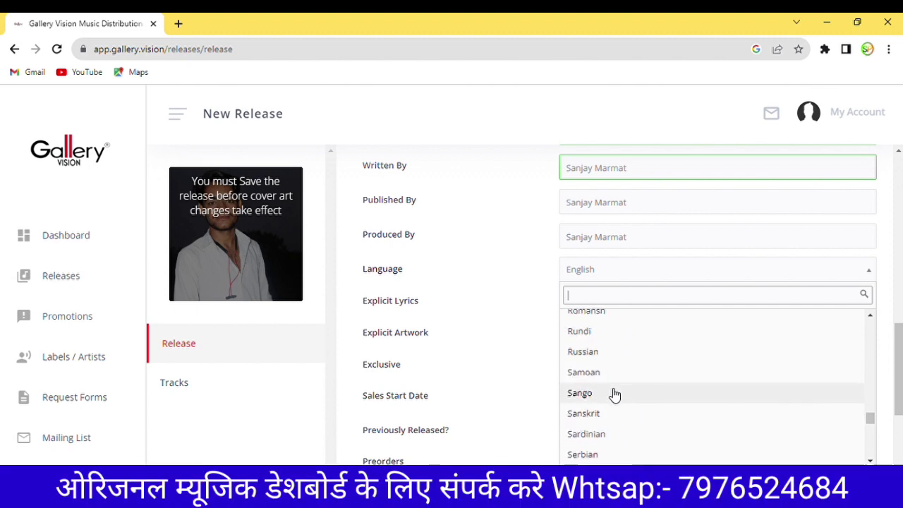
pyautogui.scroll(3, 614, 395)
pyautogui.scroll(15, 614, 395)
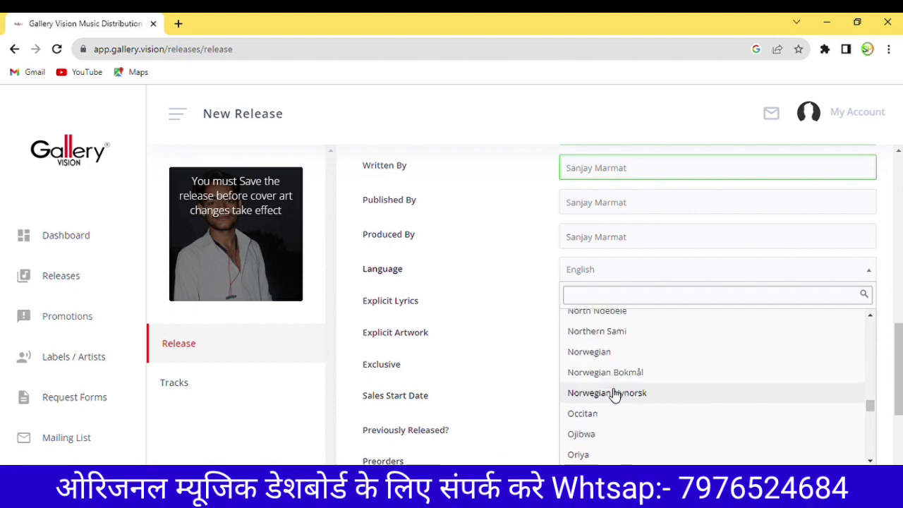
pyautogui.scroll(8, 614, 395)
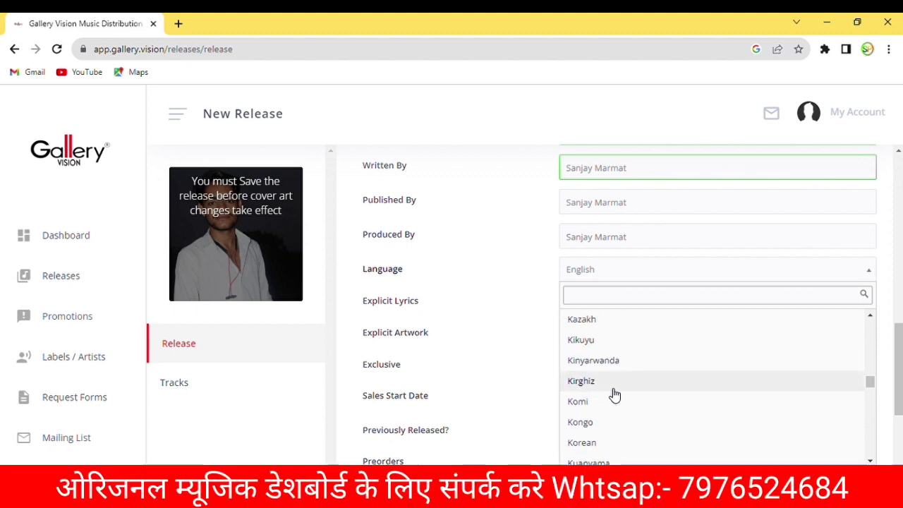
pyautogui.scroll(5, 614, 395)
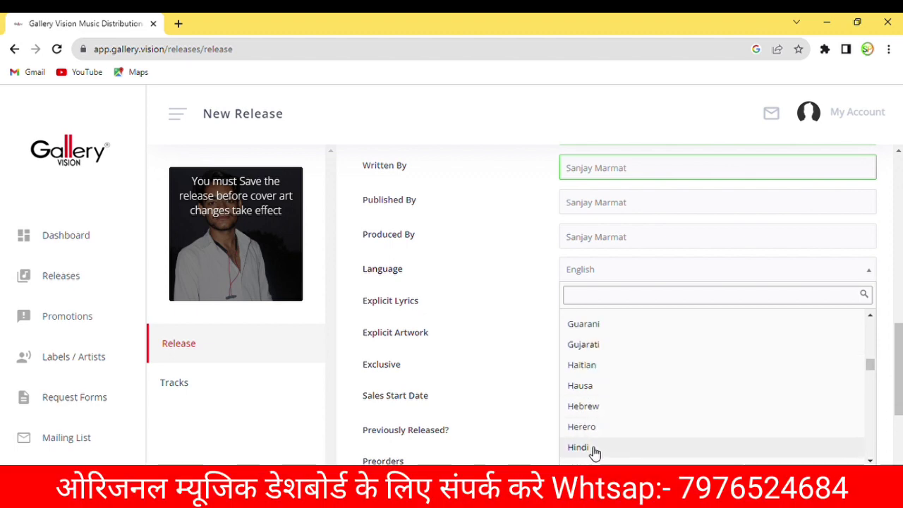
pyautogui.click(592, 449)
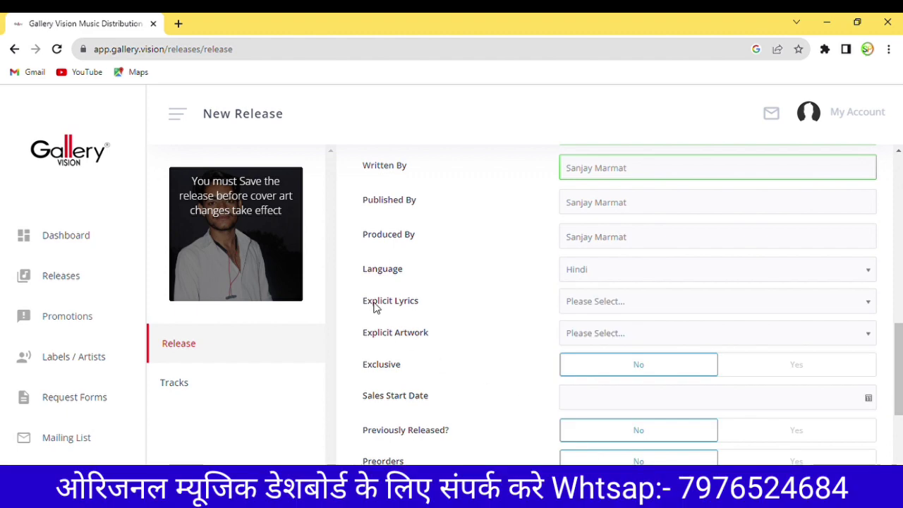
# Step: Set both Explicit Lyrics and Explicit Artwork to No
pyautogui.click(638, 311)
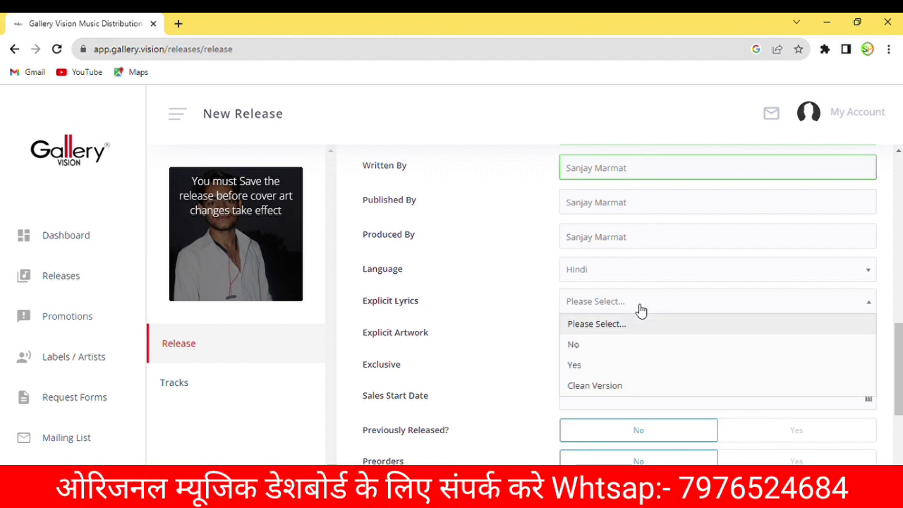
pyautogui.click(596, 346)
pyautogui.click(600, 335)
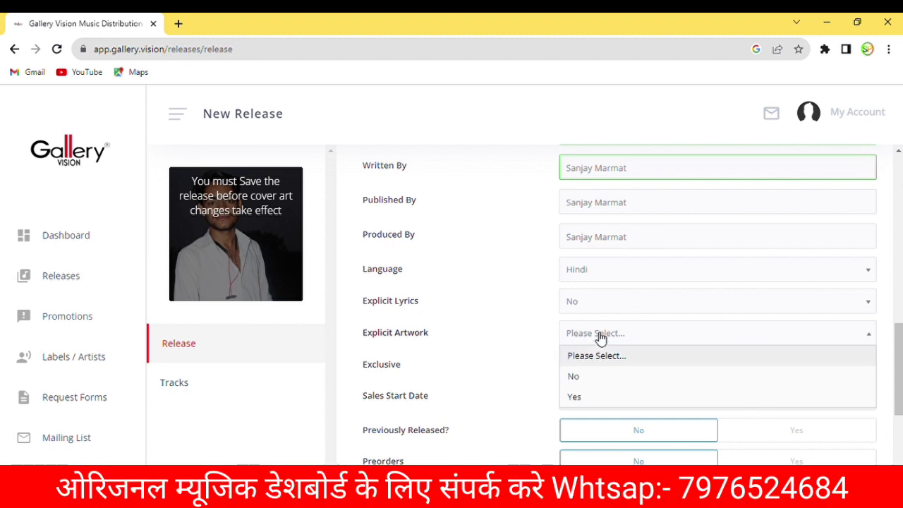
pyautogui.click(577, 378)
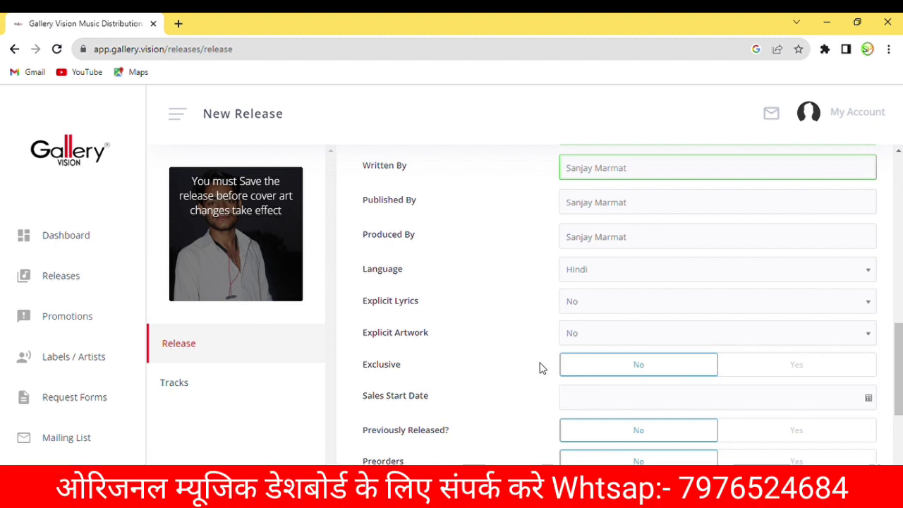
# Step: Set the sales start date of the release to 02/09/2023
pyautogui.scroll(-2, 540, 366)
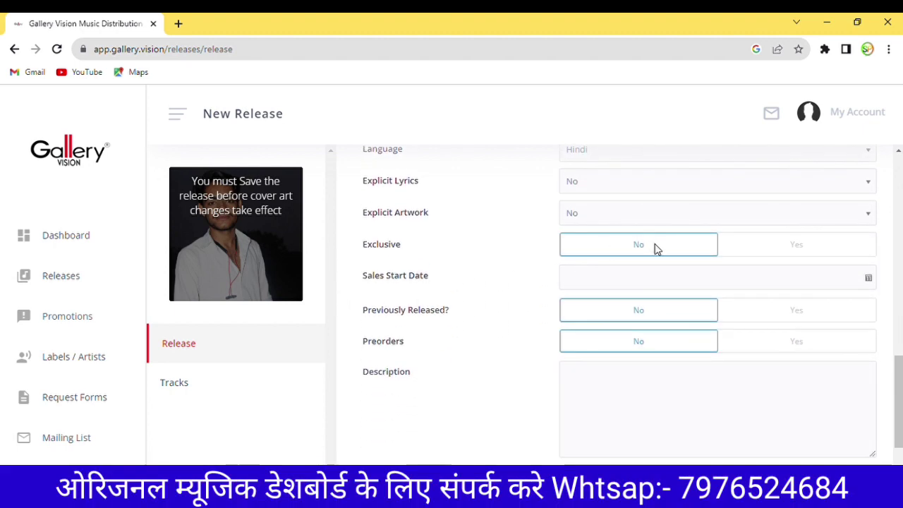
pyautogui.click(868, 280)
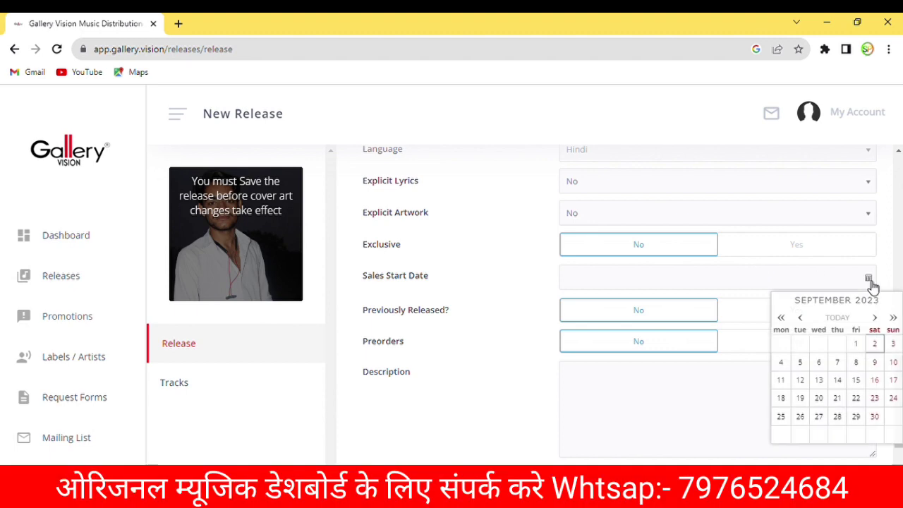
pyautogui.click(874, 344)
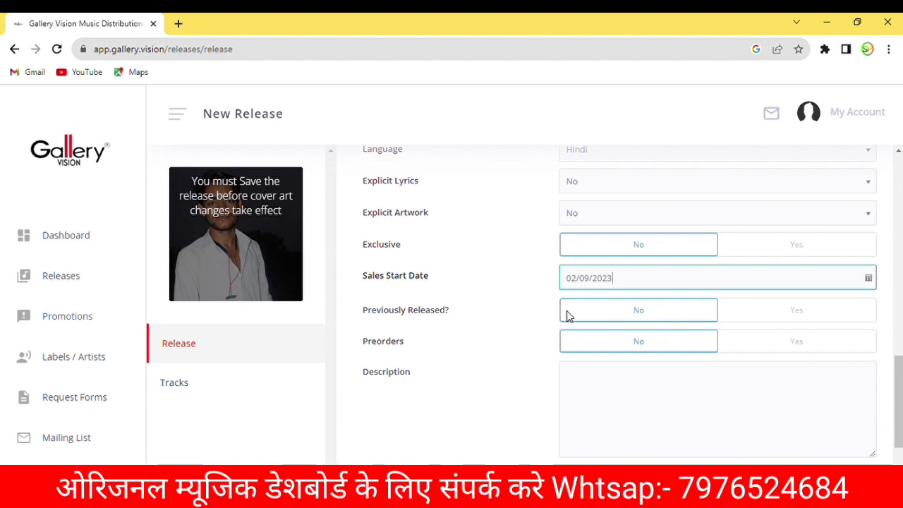
# Step: Review the available Territories options for the release without choosing a different one
pyautogui.scroll(-2, 641, 331)
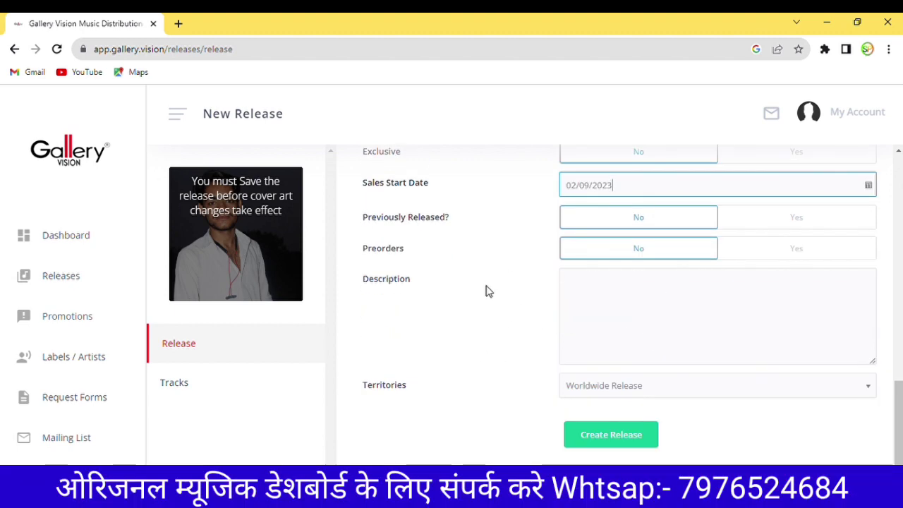
pyautogui.click(598, 394)
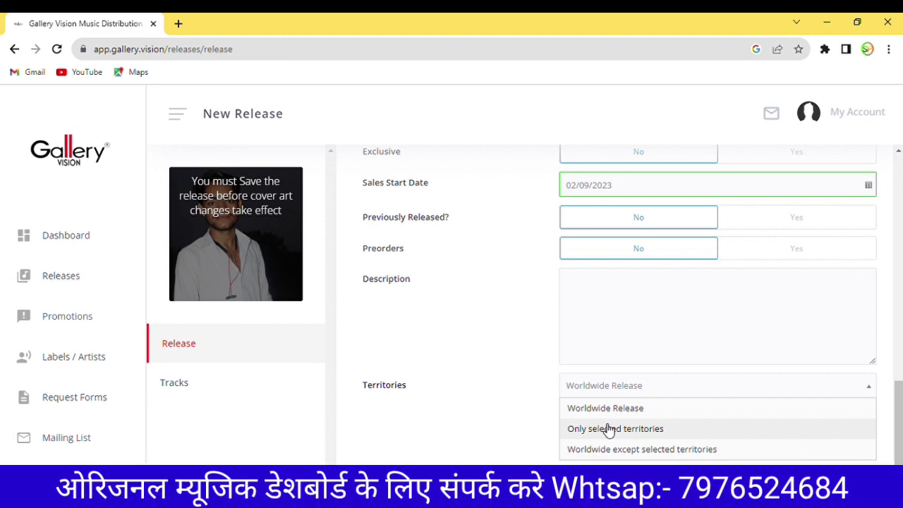
pyautogui.click(603, 343)
pyautogui.click(541, 346)
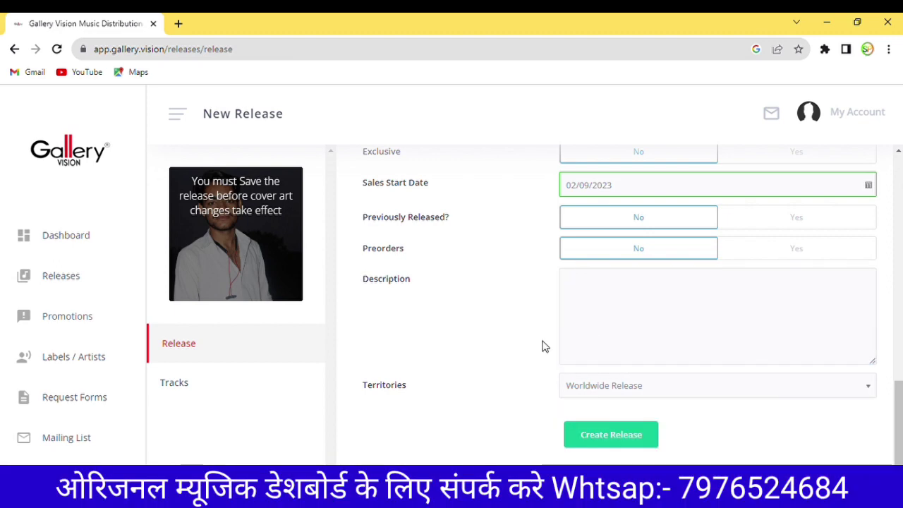
# Step: Set the track price to T1 - $0.69 / £0.49 / €0.69 and submit the release for creation
pyautogui.click(612, 435)
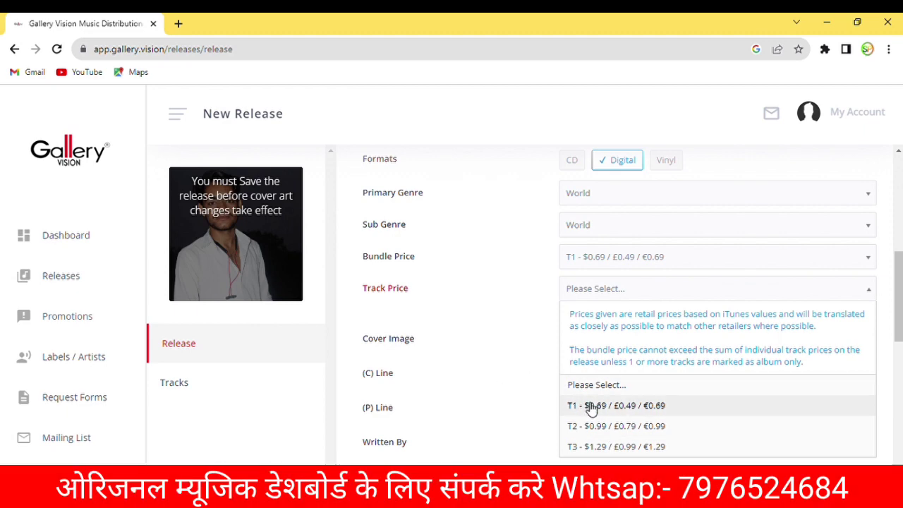
pyautogui.click(591, 405)
pyautogui.scroll(-10, 502, 463)
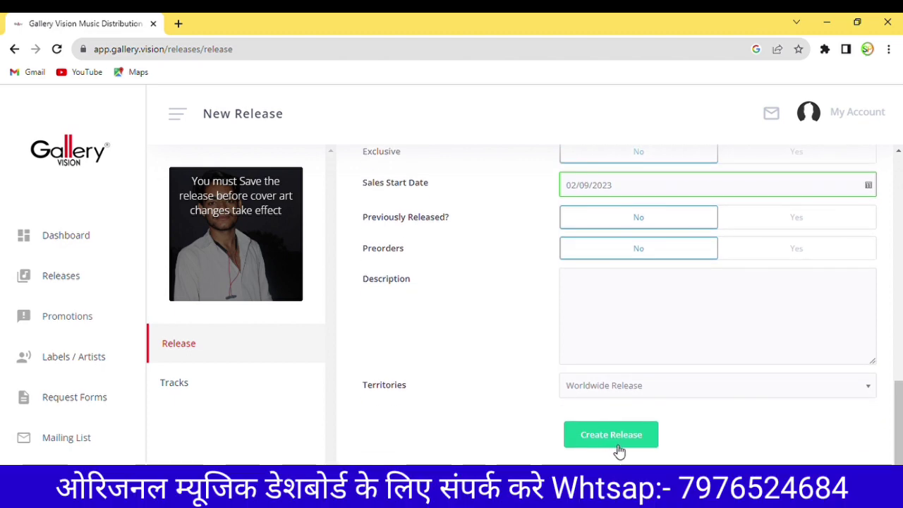
pyautogui.click(618, 446)
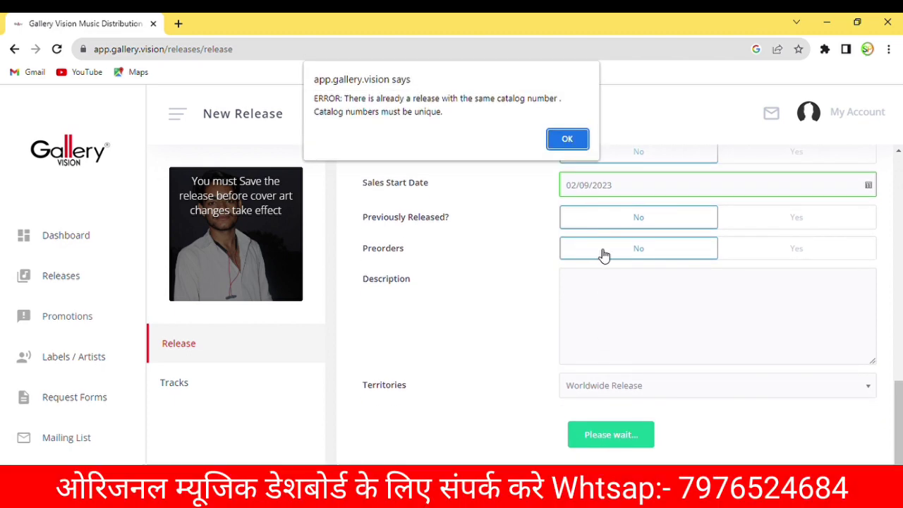
pyautogui.click(566, 139)
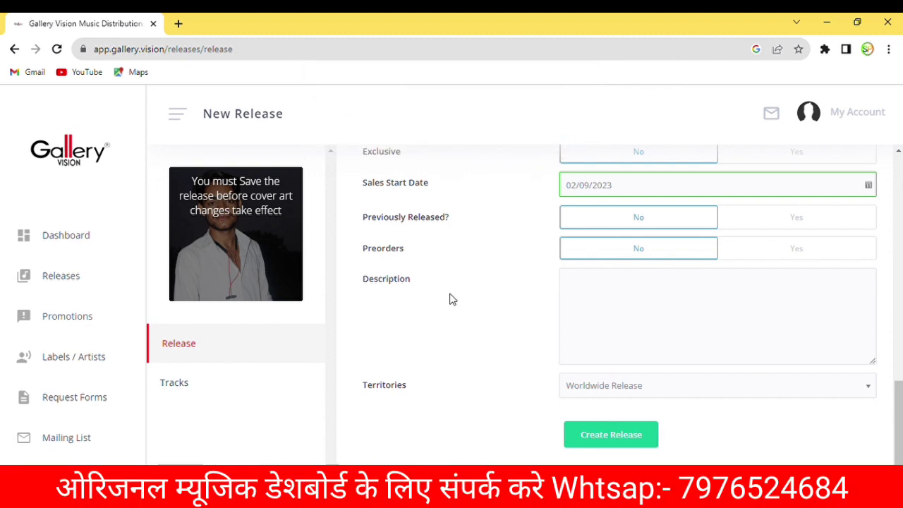
# Step: Change the catalog number to spm02 and create the release
pyautogui.scroll(10, 449, 298)
pyautogui.click(608, 229)
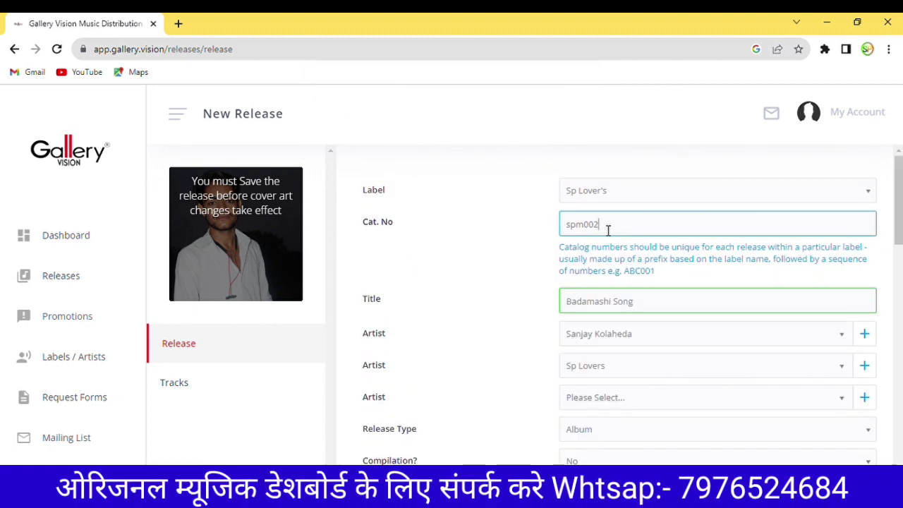
pyautogui.press('BackSpace')
pyautogui.scroll(-10, 514, 379)
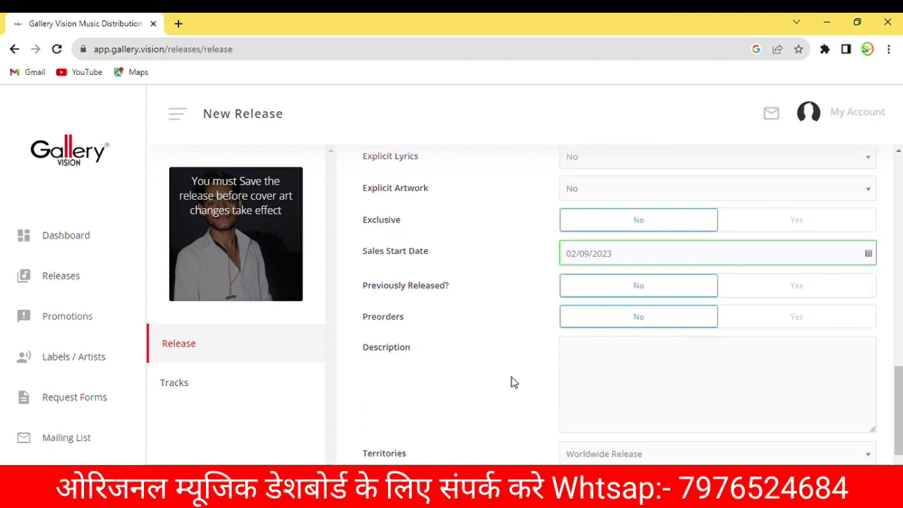
pyautogui.scroll(10, 491, 419)
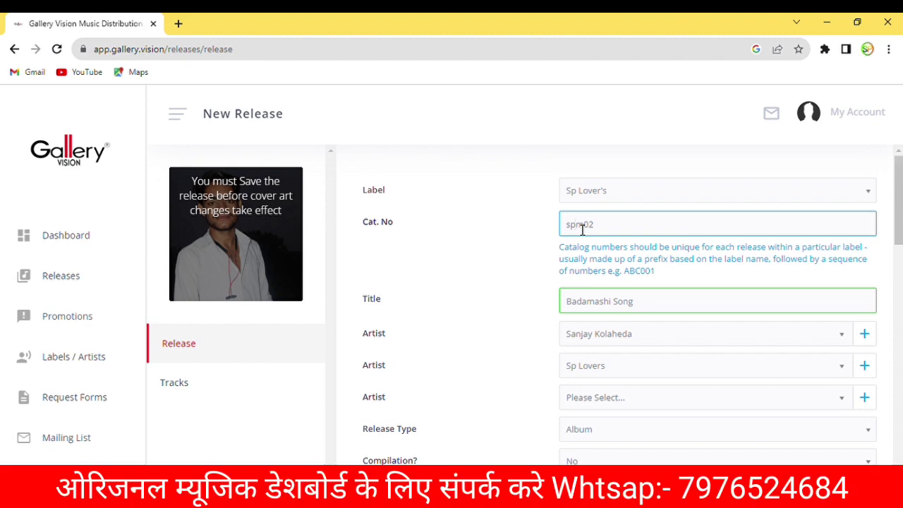
pyautogui.scroll(-10, 586, 329)
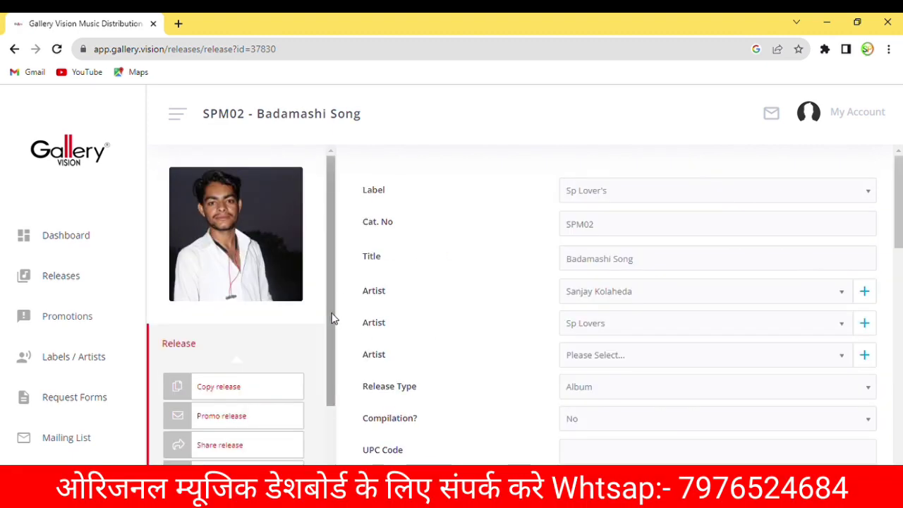
# Step: Start a new track in the track section of the Badamashi Song release
pyautogui.scroll(-2, 332, 317)
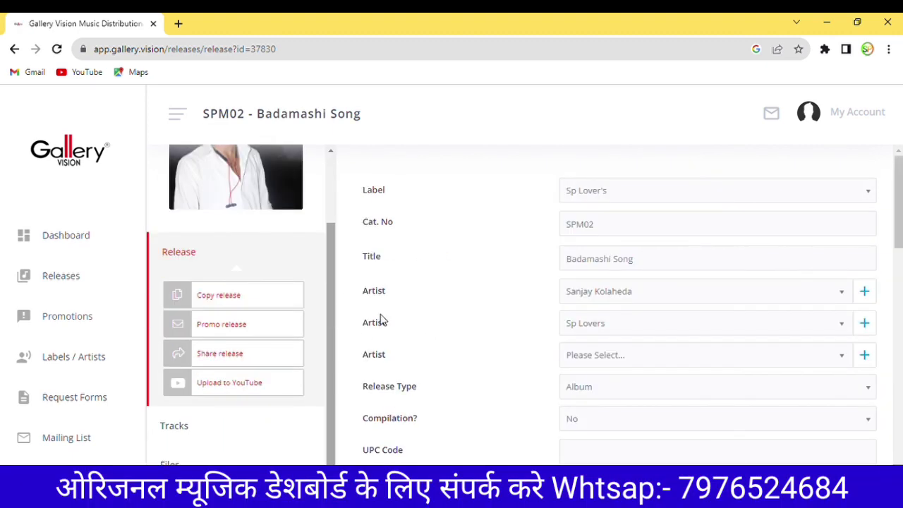
pyautogui.scroll(-5, 564, 390)
pyautogui.scroll(-5, 562, 390)
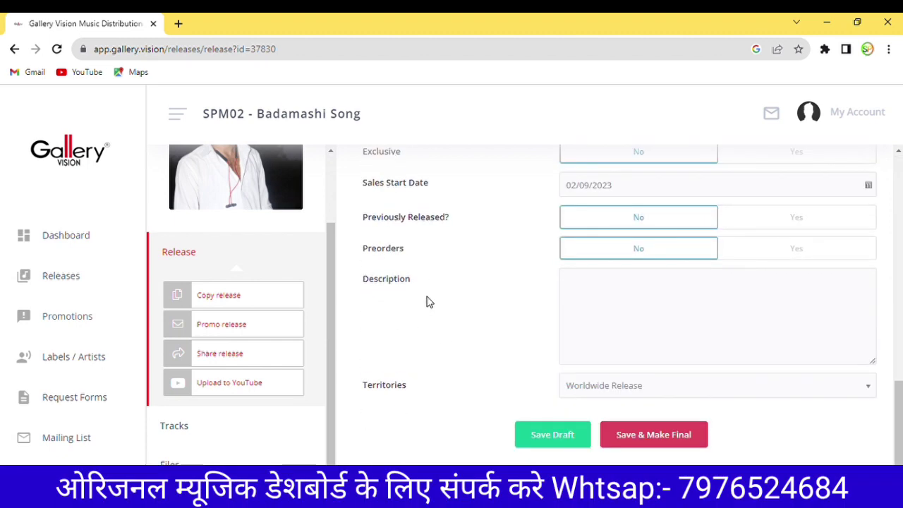
pyautogui.scroll(2, 464, 292)
pyautogui.scroll(8, 464, 292)
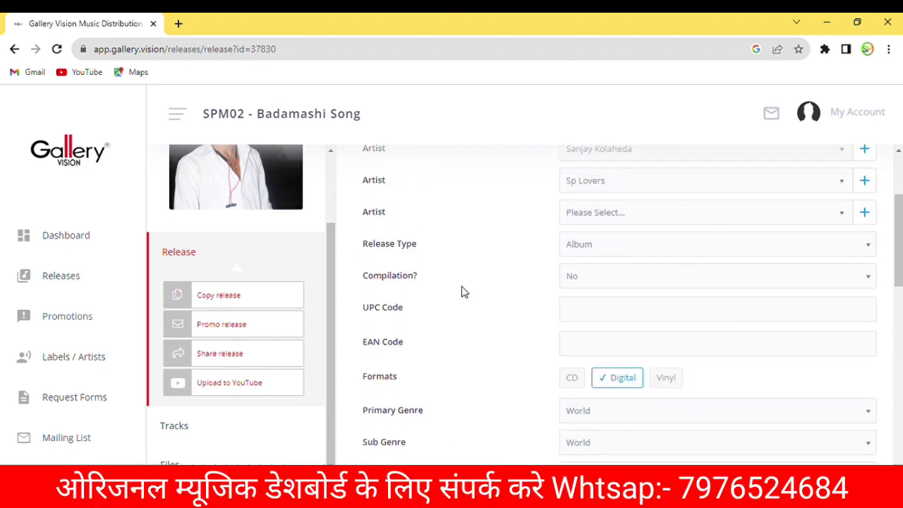
pyautogui.scroll(-10, 464, 292)
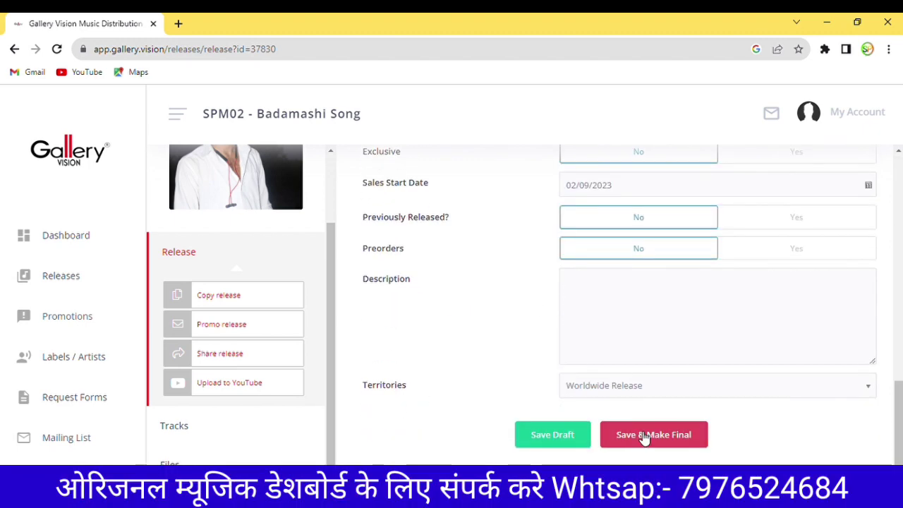
pyautogui.click(247, 426)
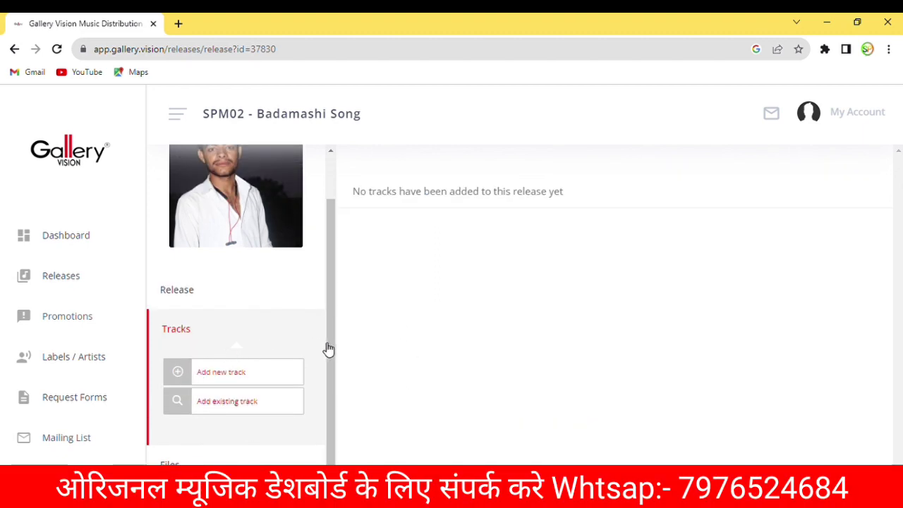
pyautogui.click(220, 375)
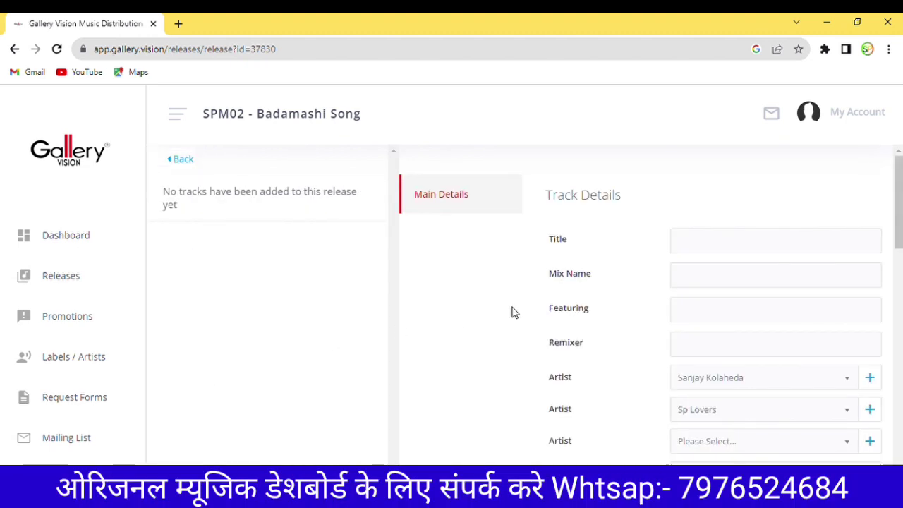
# Step: Title the track Badamasi Song and enter the artist's name as its mix name
pyautogui.click(740, 244)
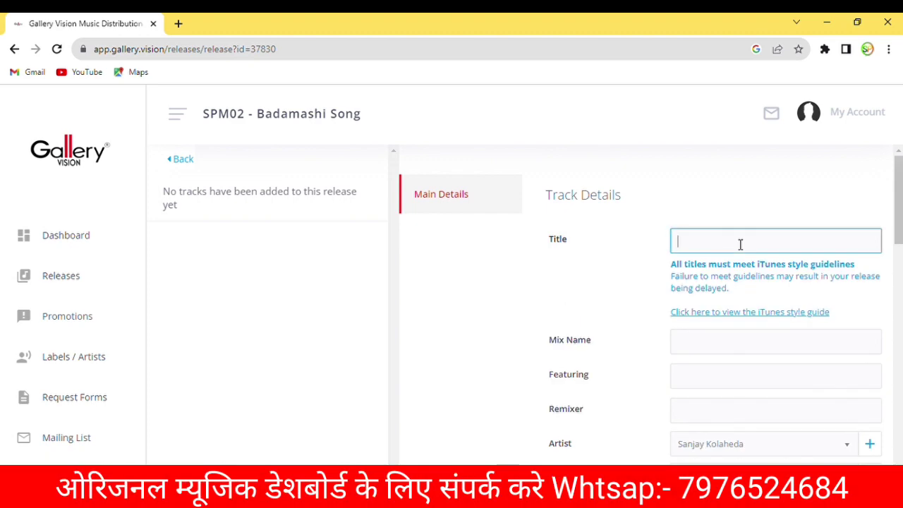
pyautogui.write('Bada')
pyautogui.write('mashui')
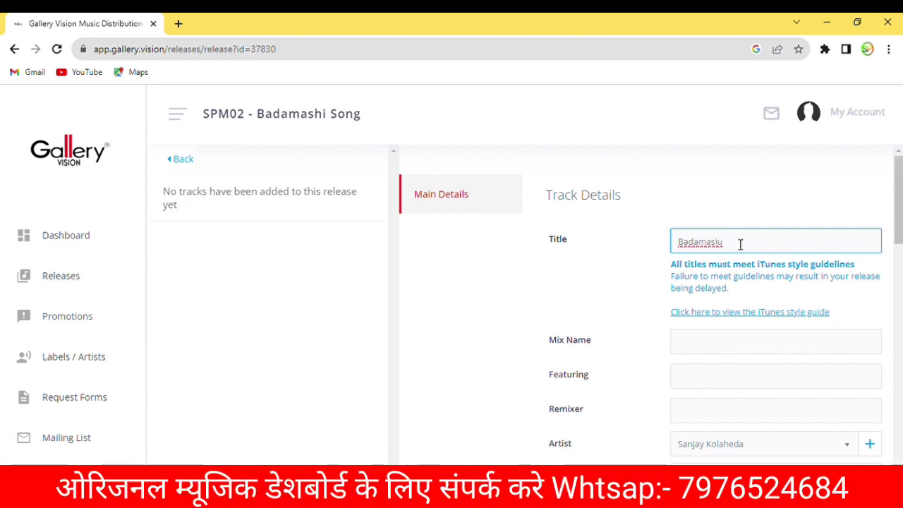
pyautogui.write('i')
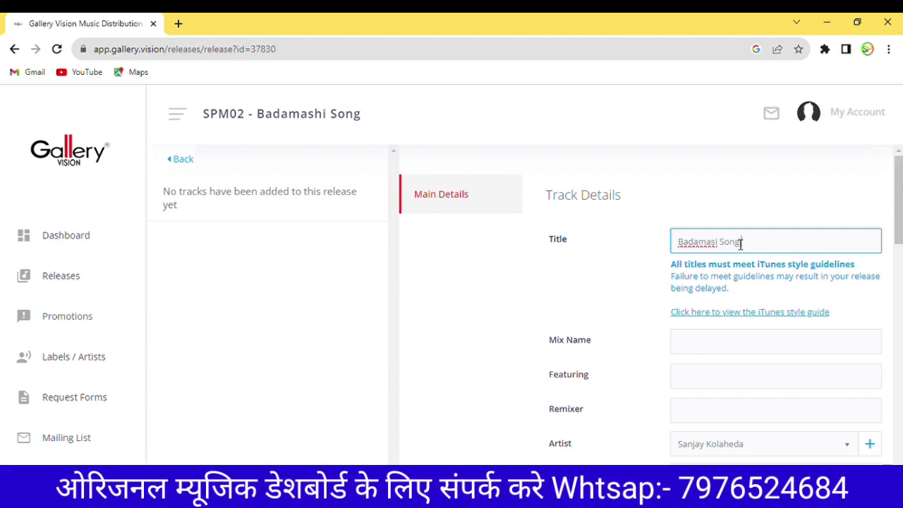
pyautogui.scroll(-2, 691, 340)
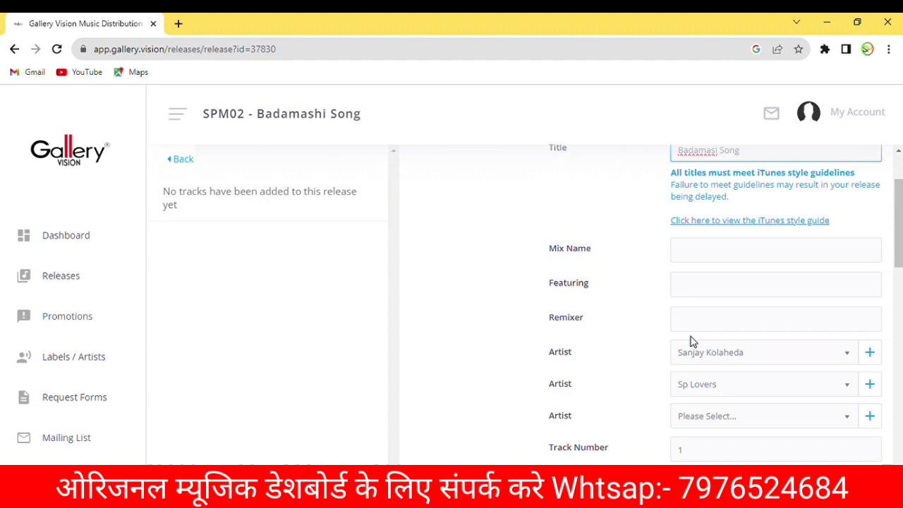
pyautogui.click(704, 256)
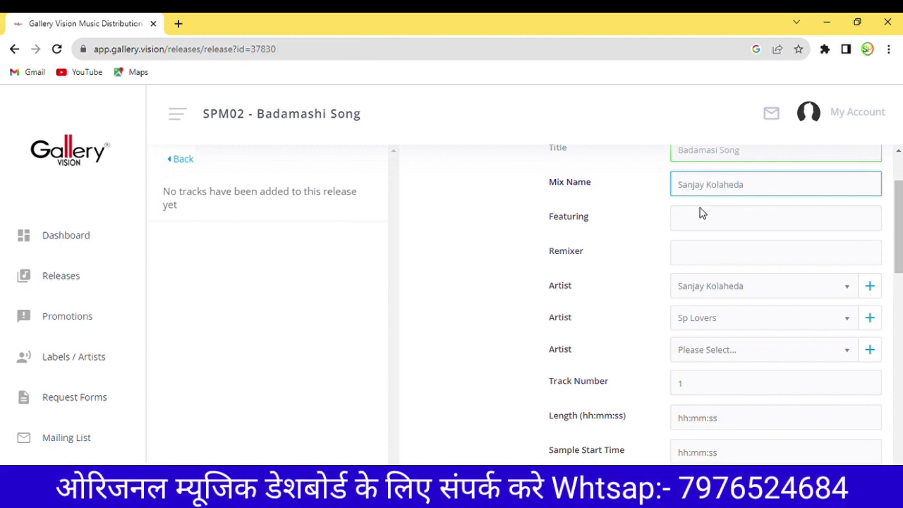
# Step: Generate an ISRC code for the track, leaving its length and sample start time empty
pyautogui.scroll(-1, 686, 265)
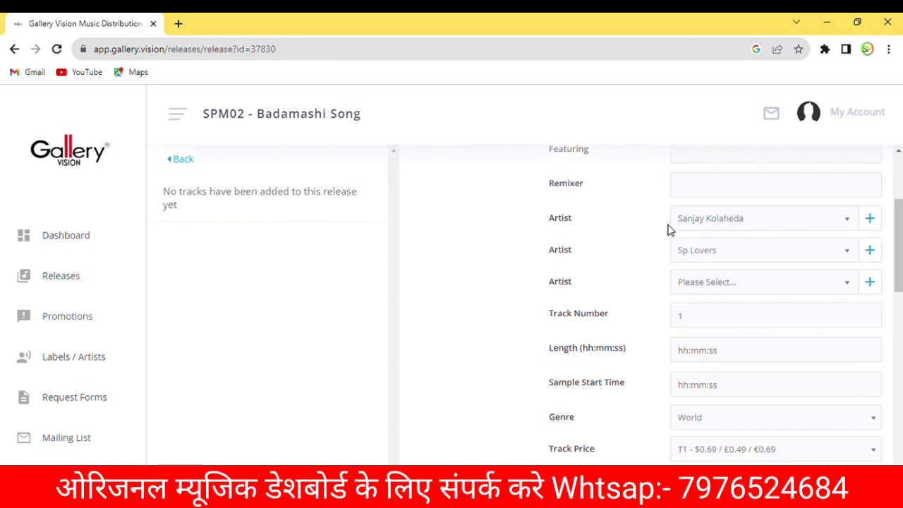
pyautogui.scroll(-1, 768, 294)
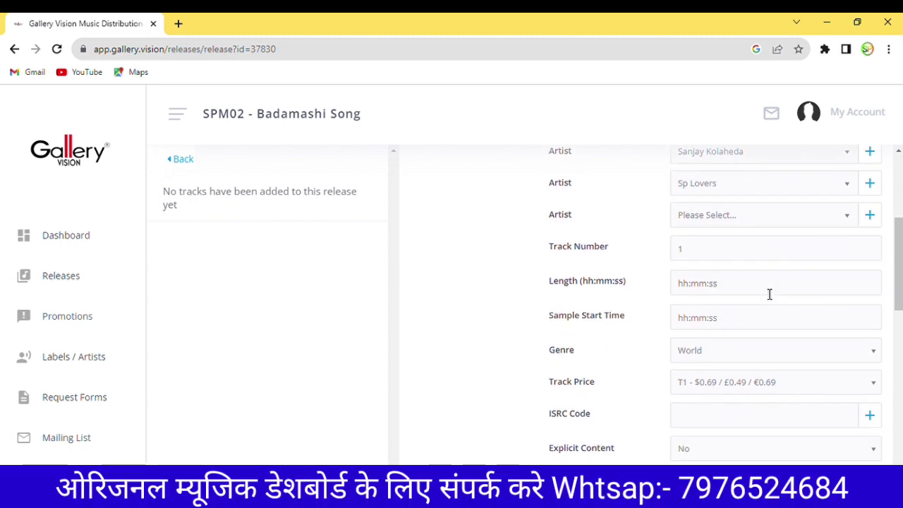
pyautogui.scroll(-1, 769, 294)
pyautogui.moveTo(723, 243)
pyautogui.mouseDown()
pyautogui.moveTo(637, 207)
pyautogui.moveTo(724, 247)
pyautogui.mouseUp()
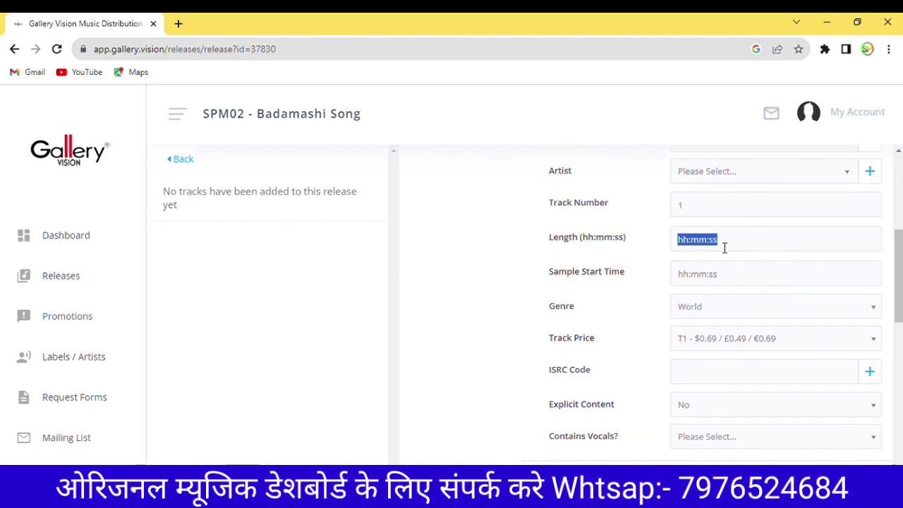
pyautogui.click(680, 240)
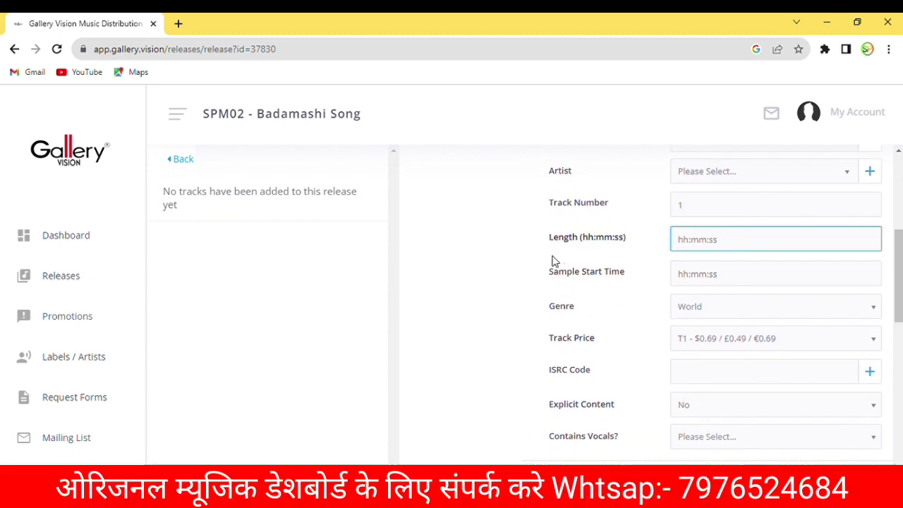
pyautogui.scroll(-1, 720, 251)
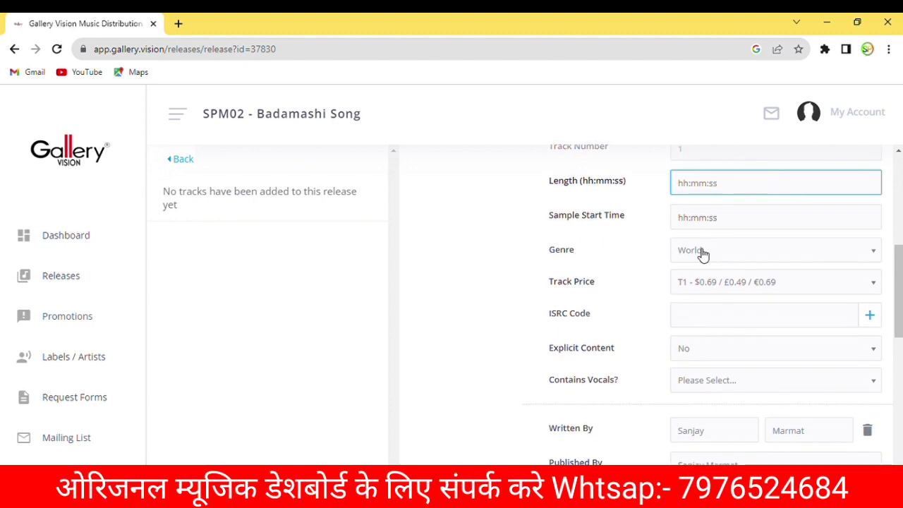
pyautogui.scroll(-1, 702, 265)
pyautogui.scroll(-1, 702, 264)
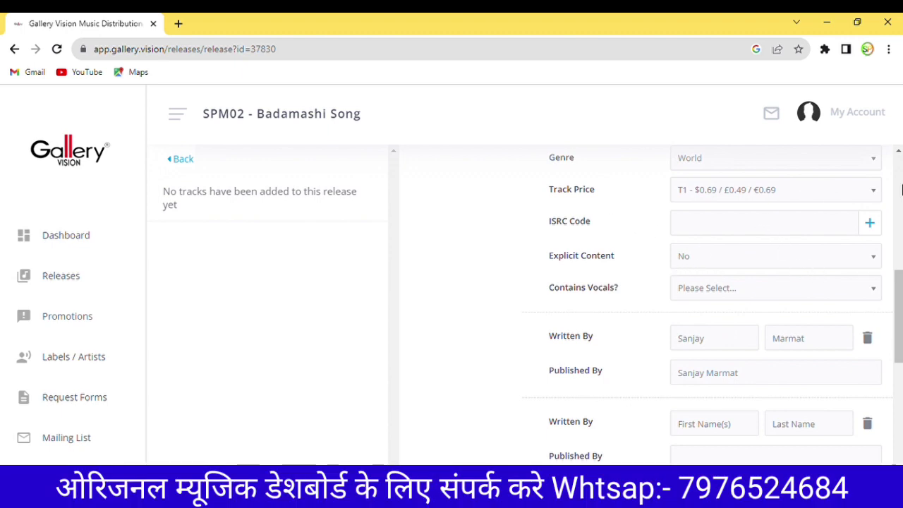
pyautogui.click(872, 225)
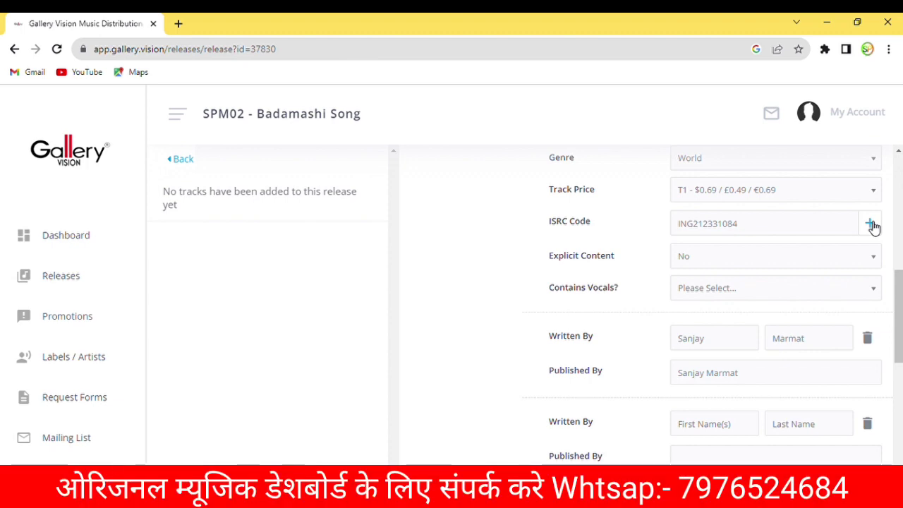
# Step: Set the track's Contains Vocals option to No Vocals
pyautogui.scroll(-2, 713, 225)
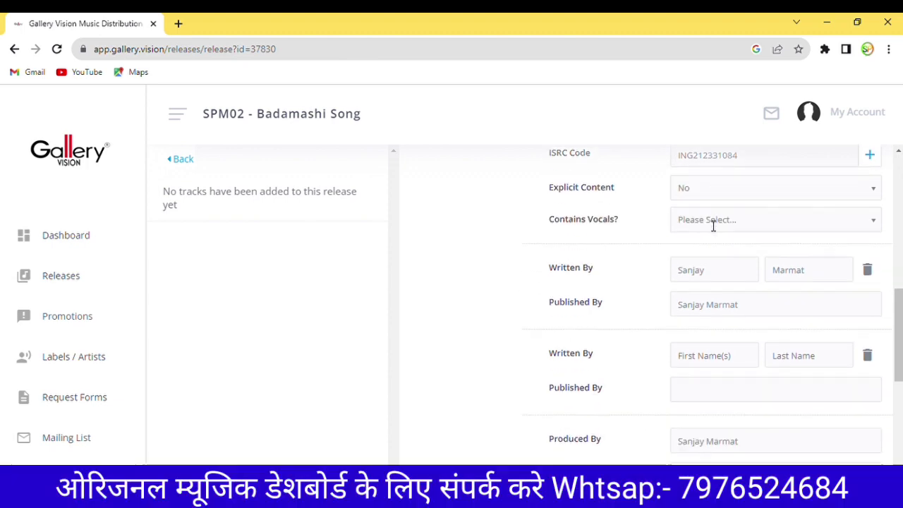
pyautogui.click(787, 214)
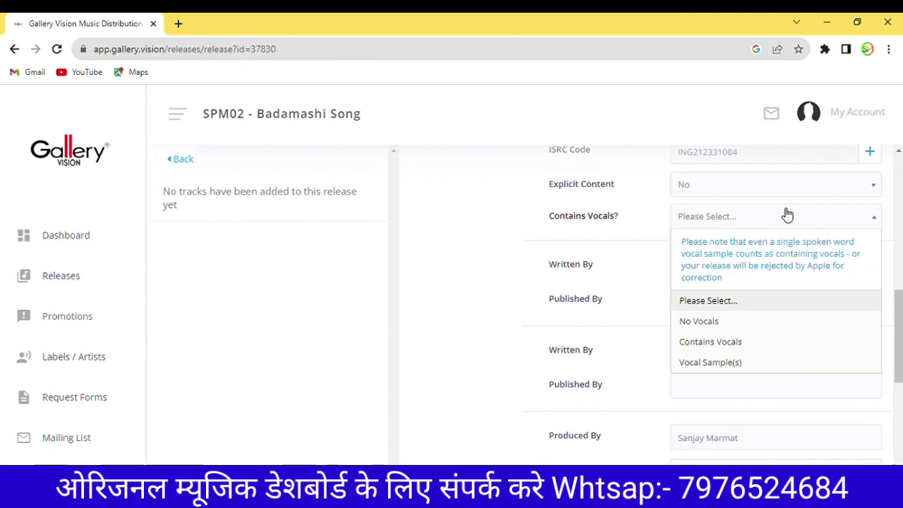
pyautogui.click(707, 323)
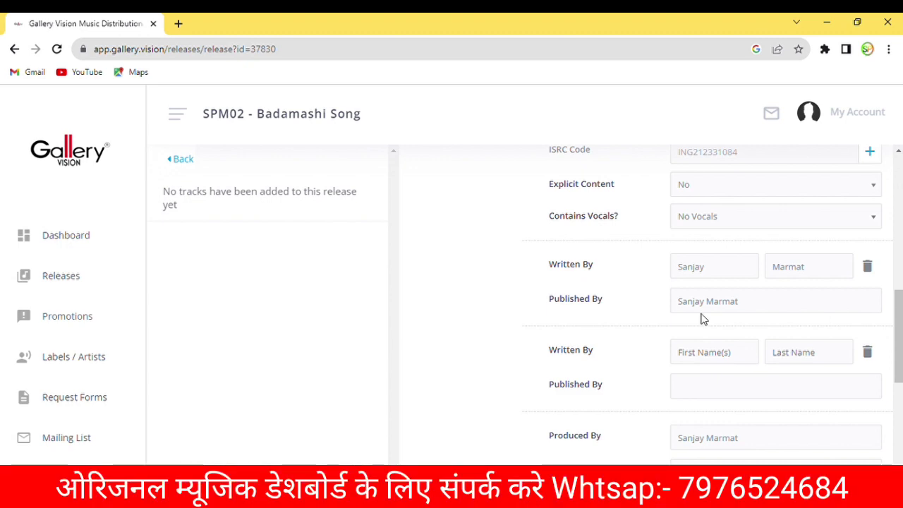
# Step: Enter the writer's first and last name in the track's second writing credit, leaving its publisher blank
pyautogui.scroll(-2, 708, 320)
pyautogui.scroll(-2, 707, 320)
pyautogui.scroll(1, 707, 318)
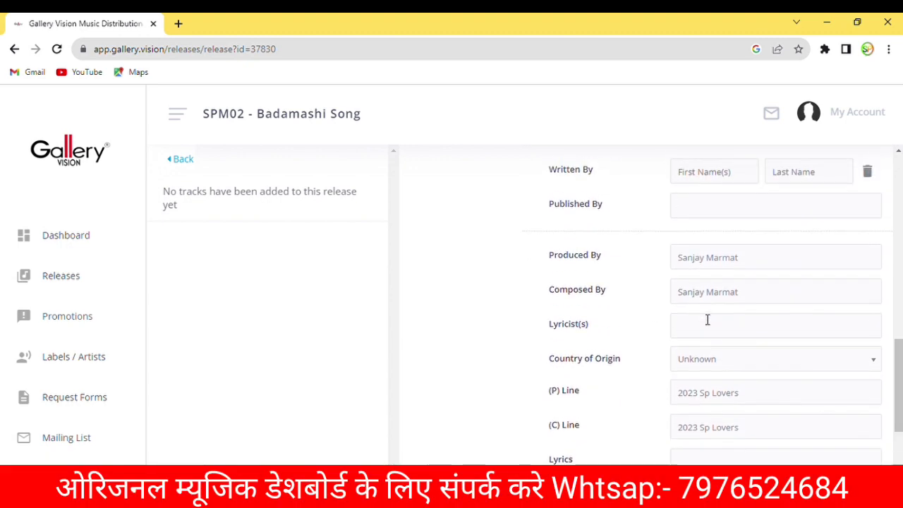
pyautogui.click(709, 211)
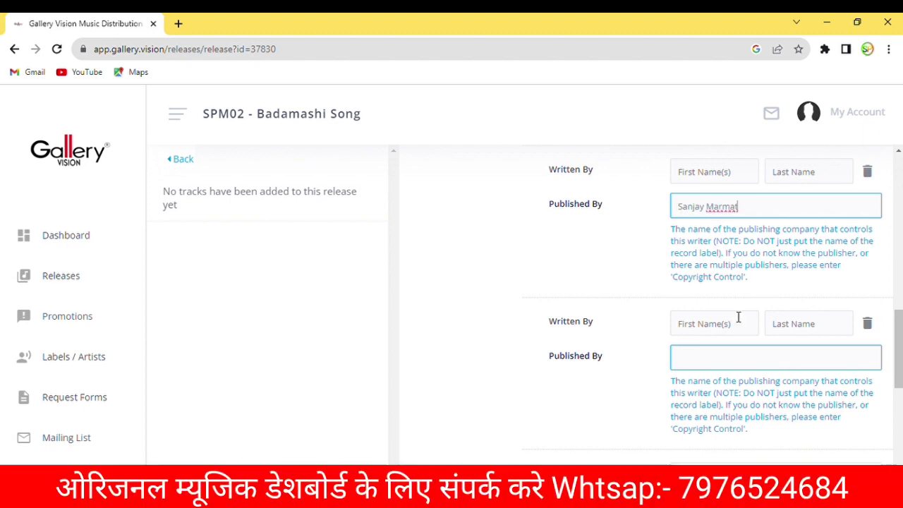
pyautogui.scroll(-1, 691, 206)
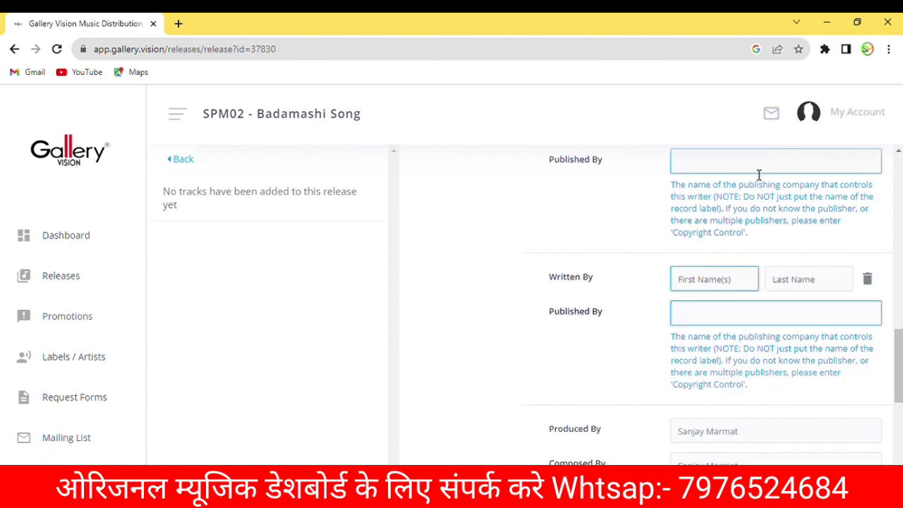
pyautogui.scroll(1, 777, 296)
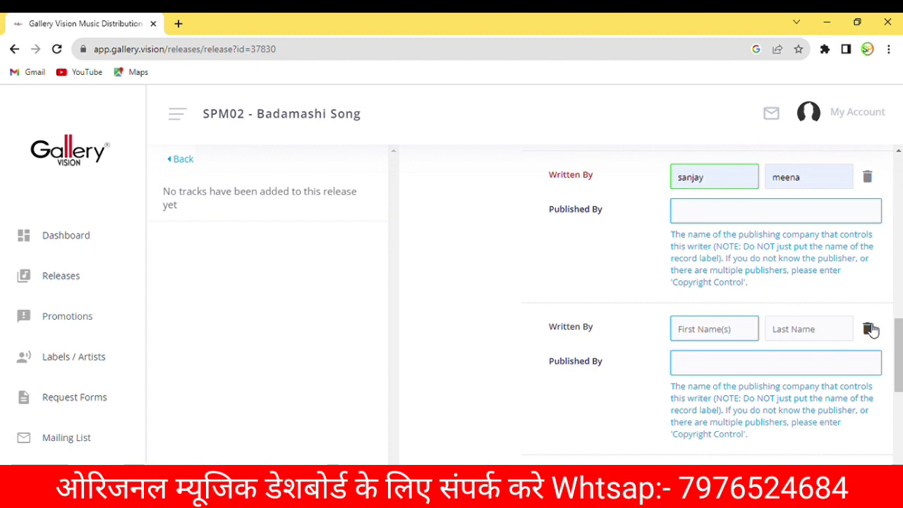
pyautogui.scroll(-4, 871, 329)
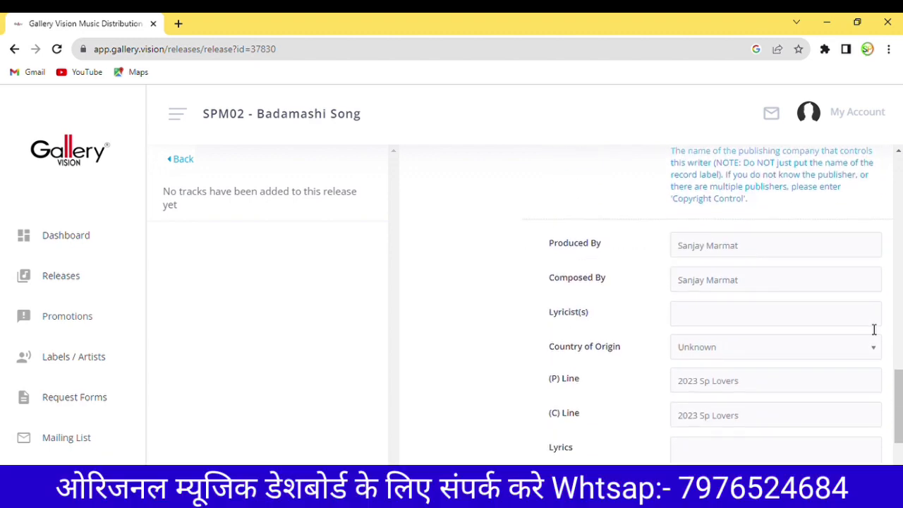
pyautogui.scroll(-2, 733, 363)
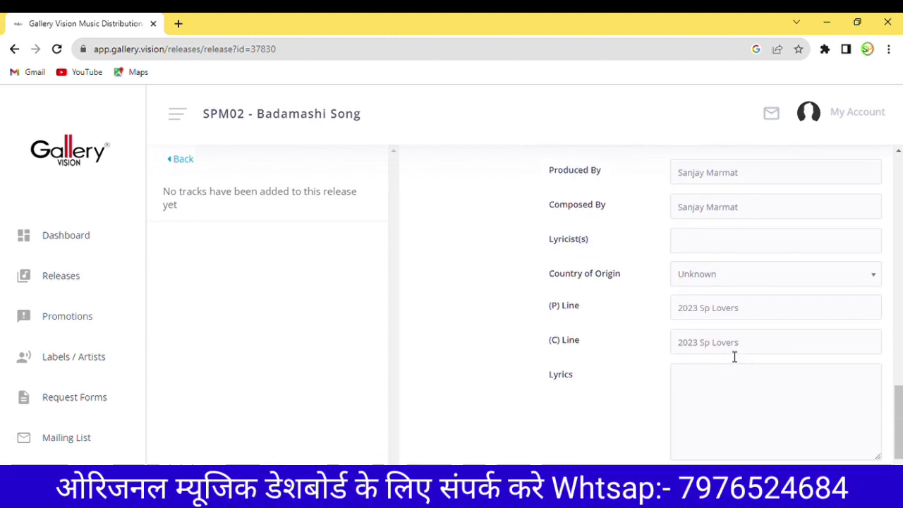
# Step: Leave the track's lyricist empty and set its country of origin to India
pyautogui.click(723, 244)
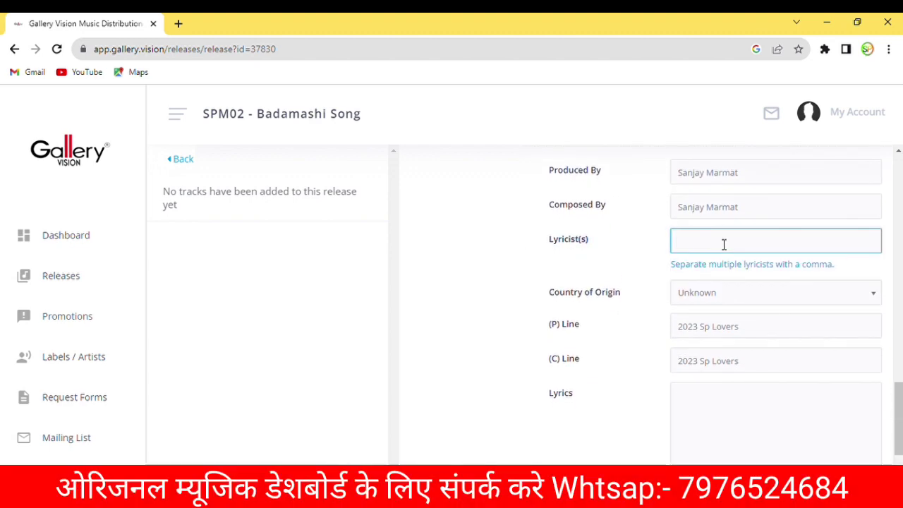
pyautogui.scroll(-1, 717, 361)
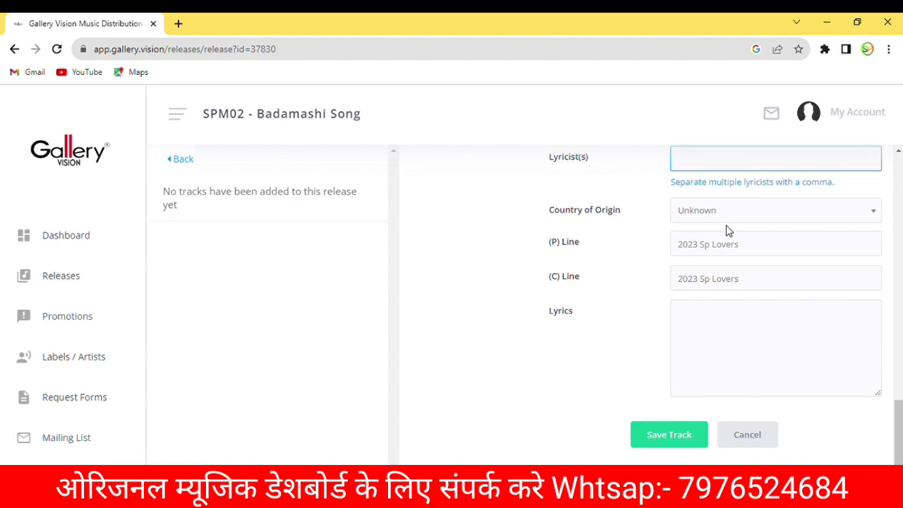
pyautogui.click(746, 219)
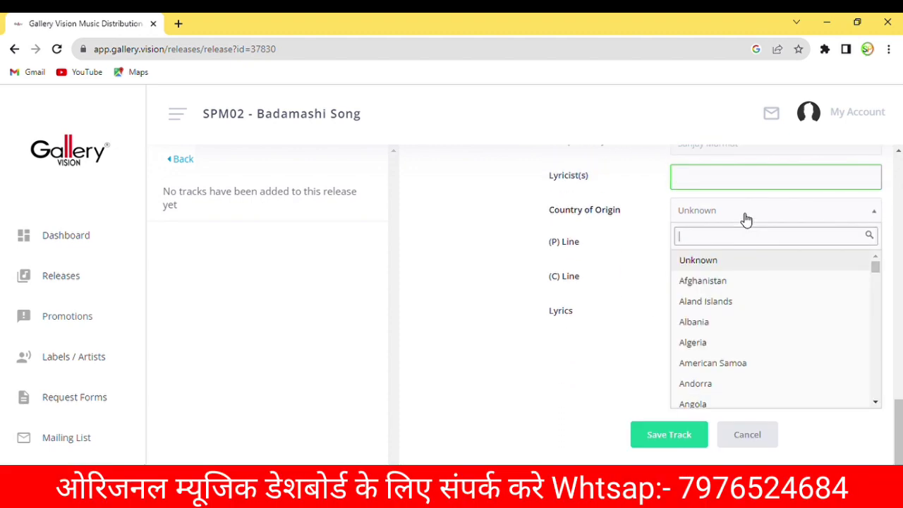
pyautogui.scroll(-15, 748, 289)
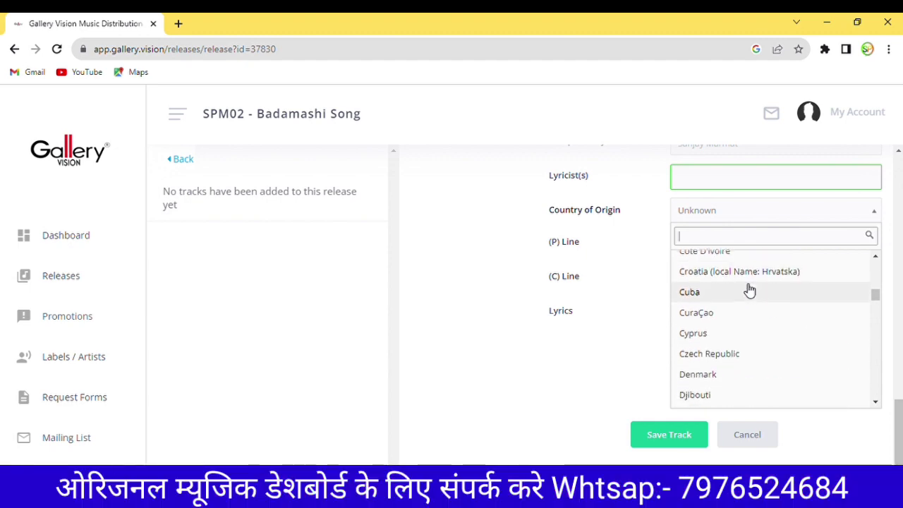
pyautogui.scroll(-7, 749, 289)
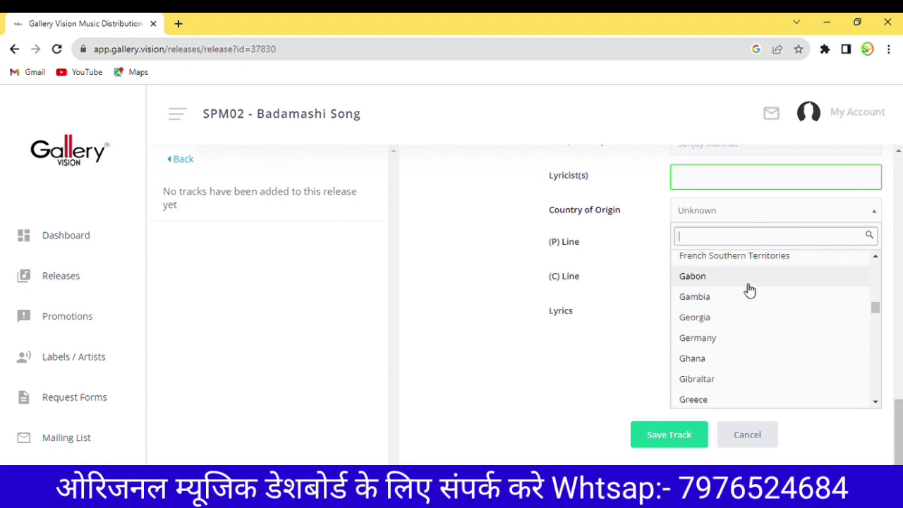
pyautogui.scroll(-10, 749, 290)
pyautogui.scroll(1, 749, 289)
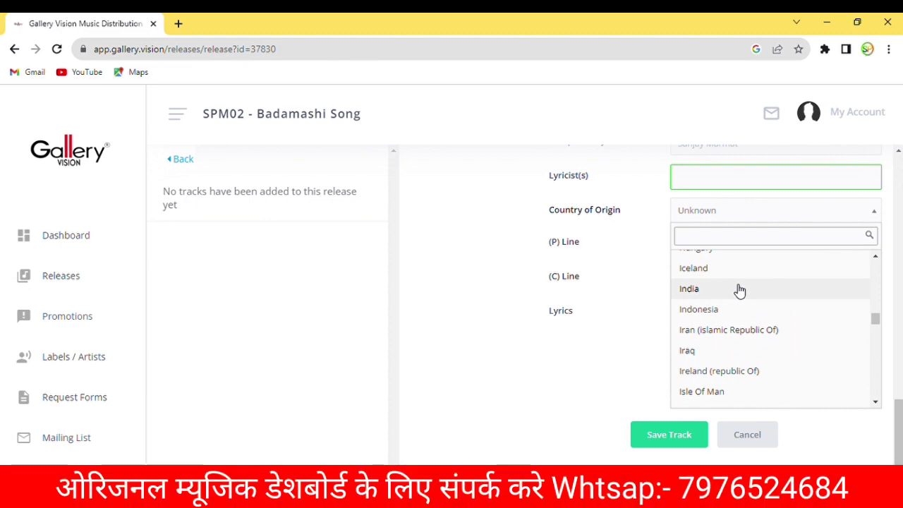
pyautogui.click(739, 289)
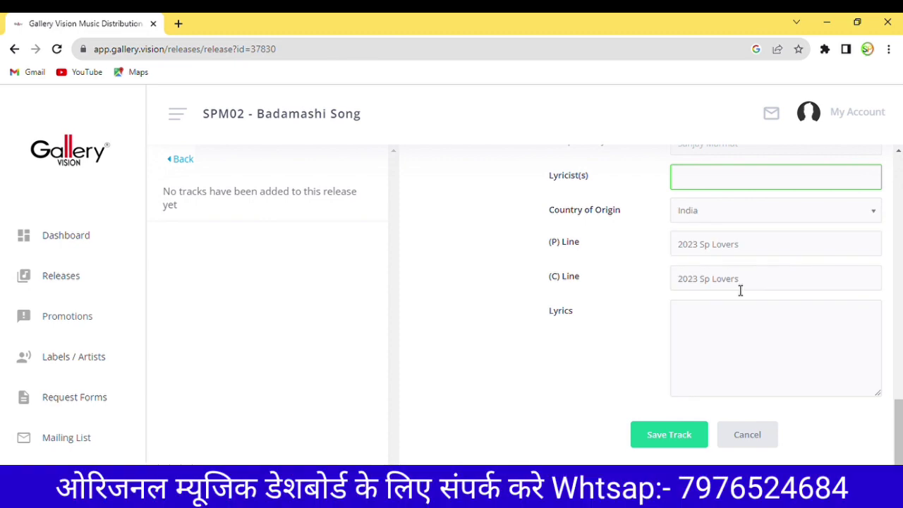
# Step: Save the new track to the release
pyautogui.click(651, 436)
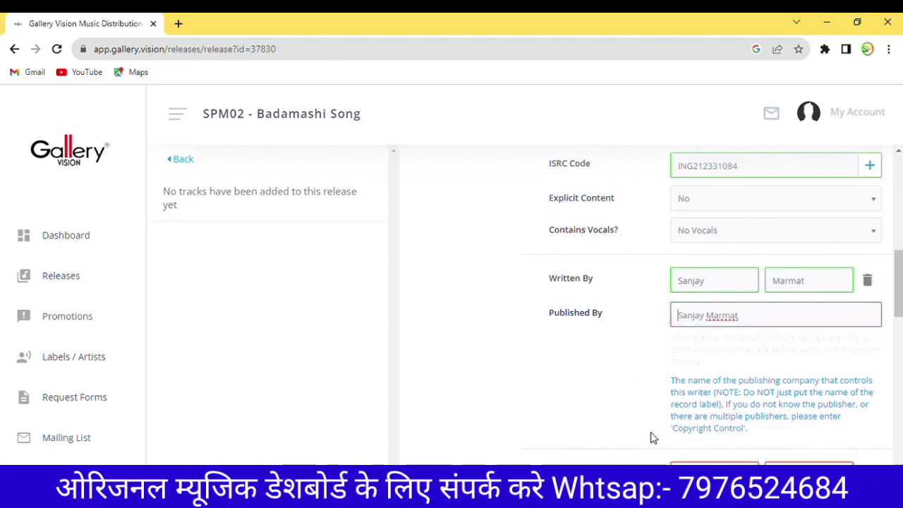
pyautogui.scroll(-5, 705, 353)
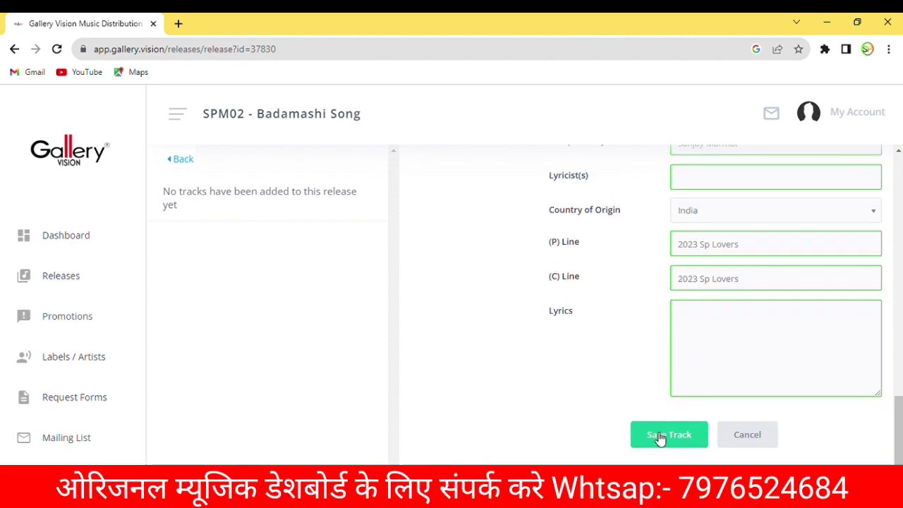
pyautogui.click(658, 436)
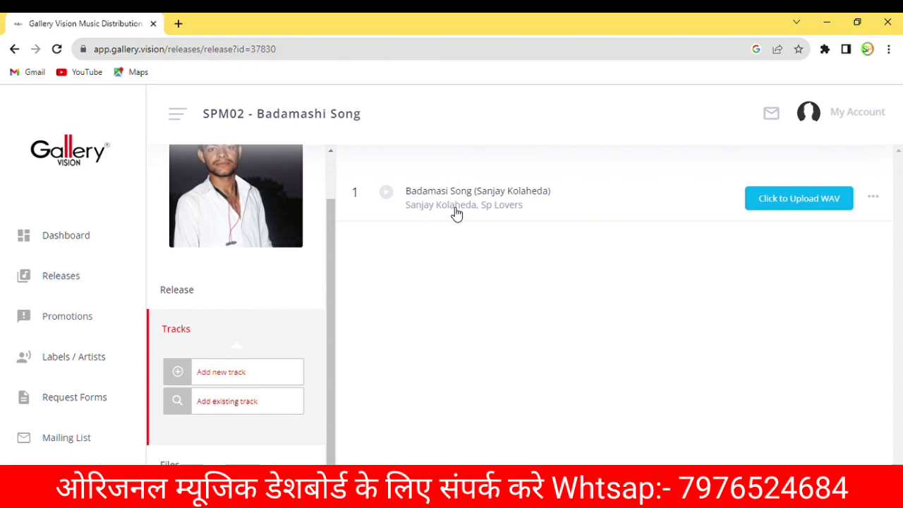
# Step: Upload Dadagiri Song.wav as the audio file of the Badamasi Song track
pyautogui.click(807, 202)
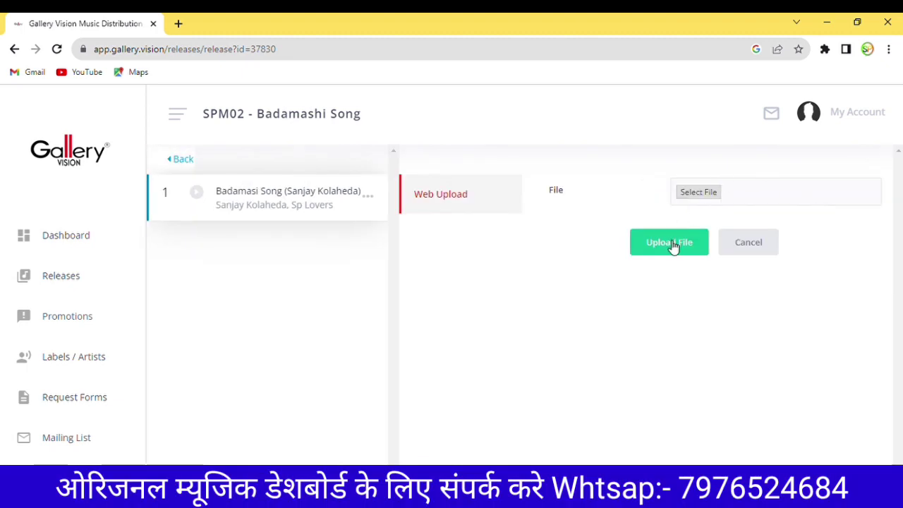
pyautogui.click(705, 199)
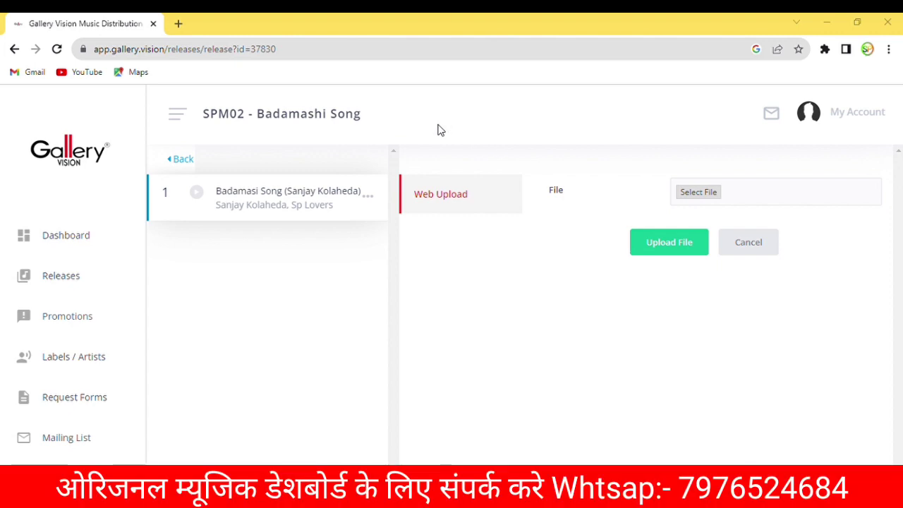
pyautogui.doubleClick(596, 314)
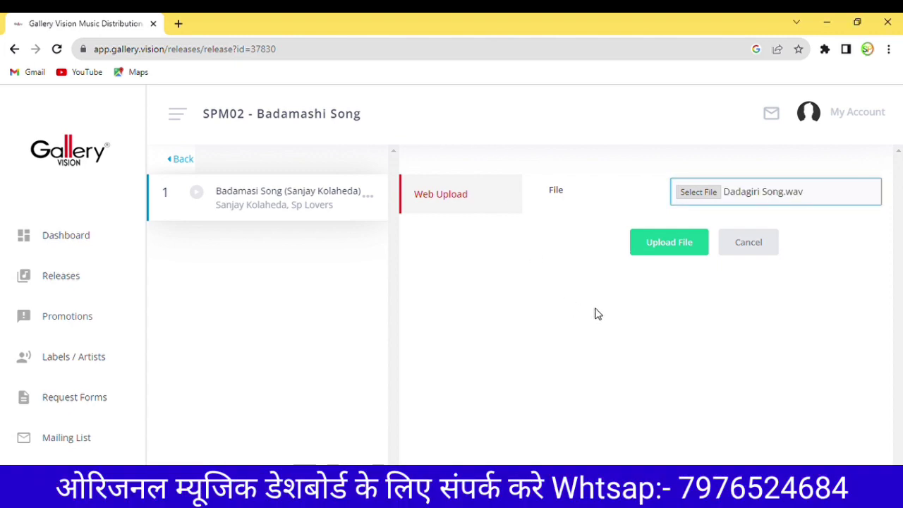
pyautogui.click(656, 247)
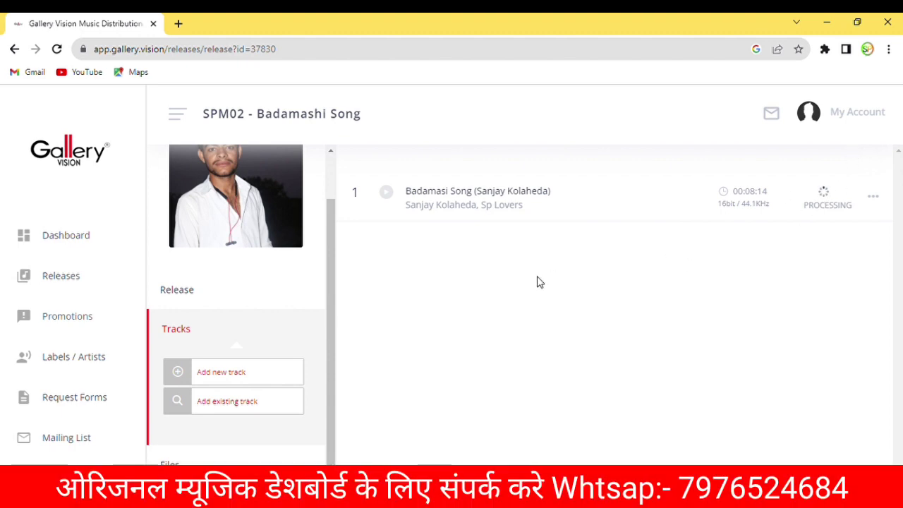
# Step: Return to the release's details and try to save the release as final
pyautogui.scroll(1, 185, 261)
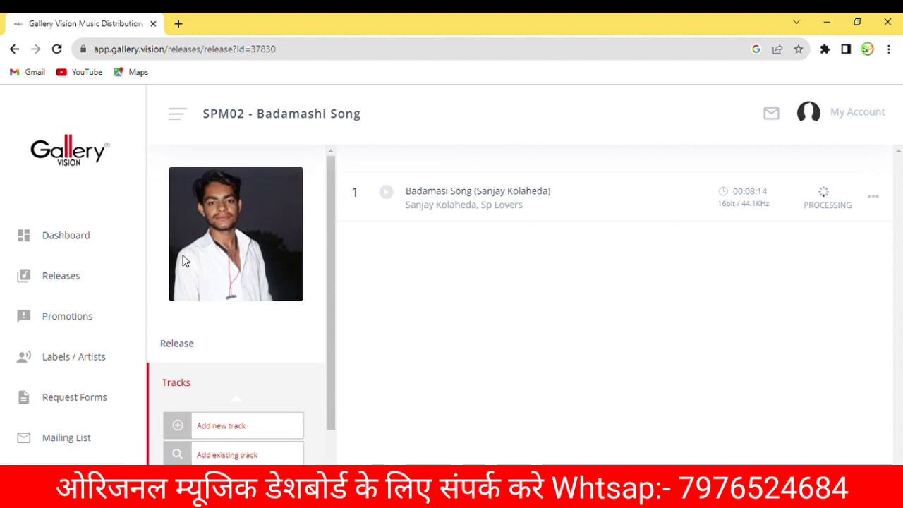
pyautogui.scroll(-1, 185, 261)
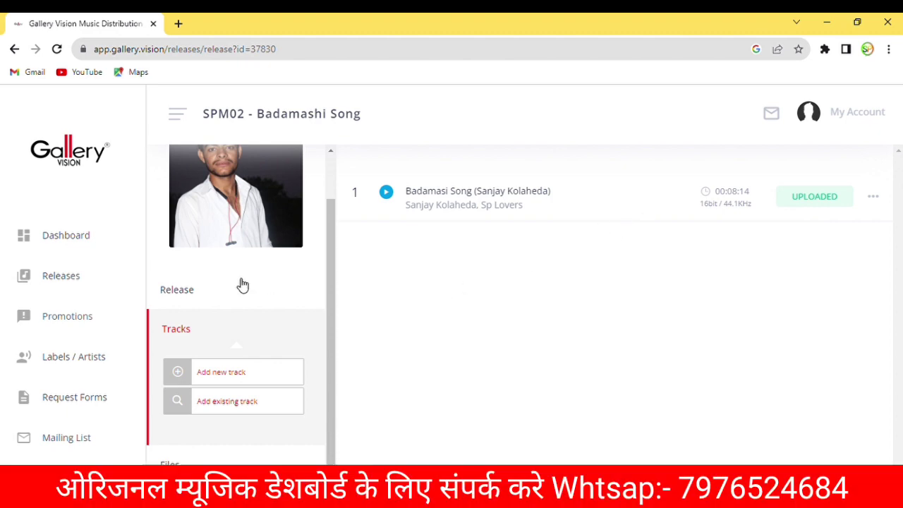
pyautogui.click(197, 458)
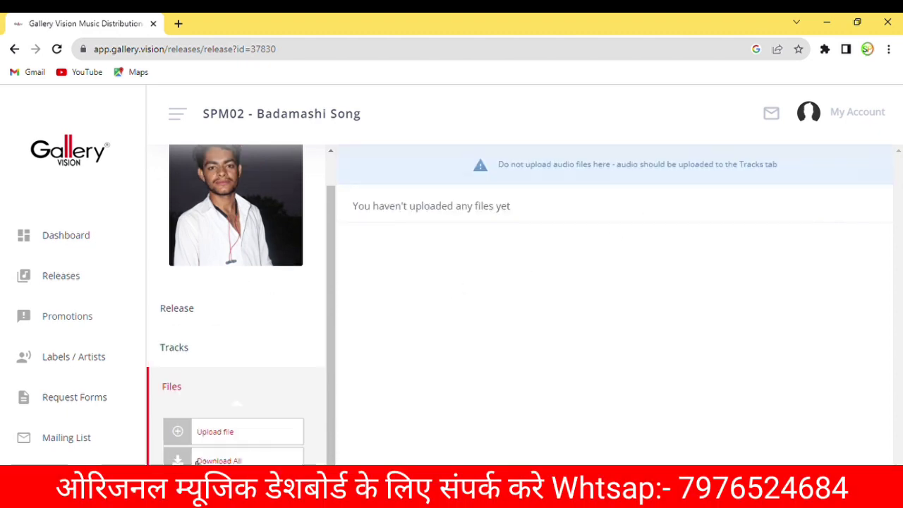
pyautogui.click(186, 311)
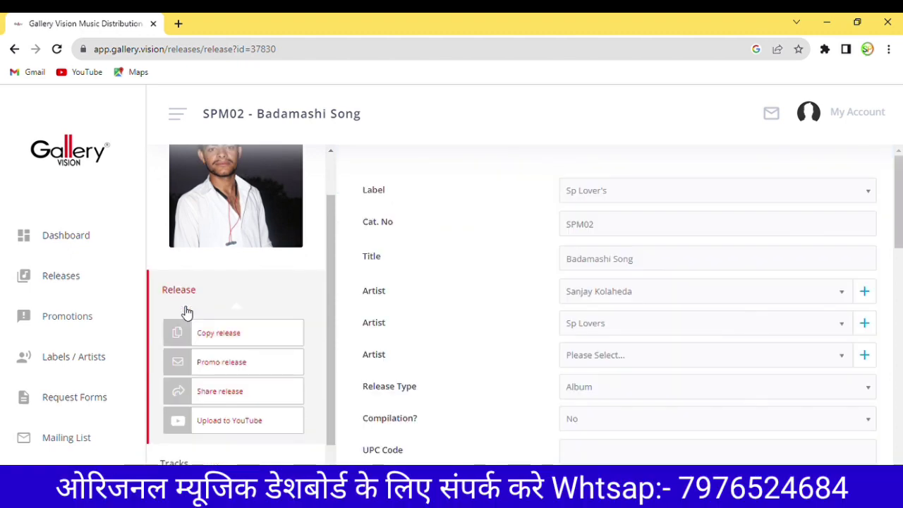
pyautogui.scroll(-10, 595, 353)
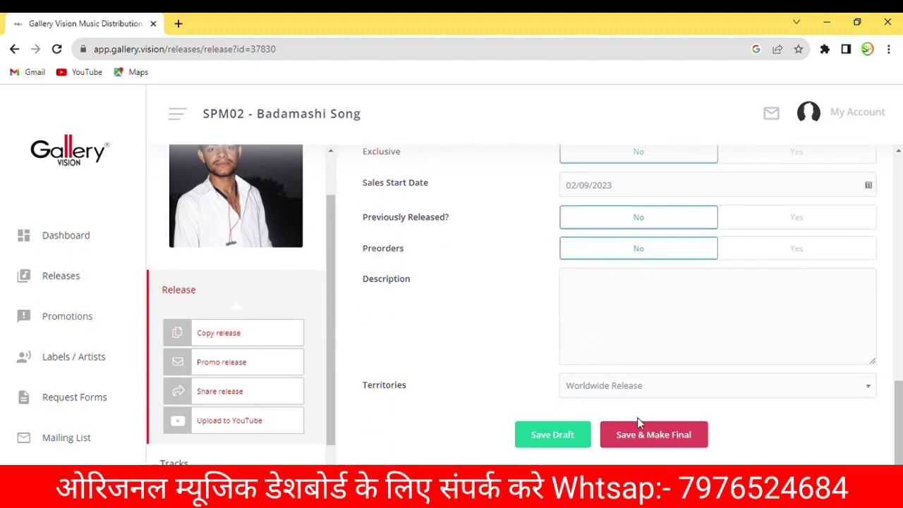
pyautogui.click(654, 437)
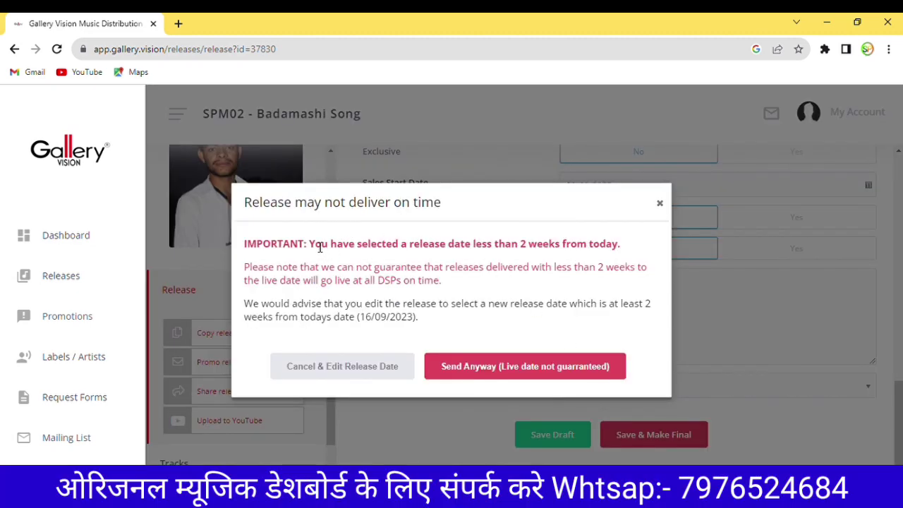
# Step: Read the warning about the release date and try to send the release anyway
pyautogui.moveTo(316, 244); pyautogui.dragTo(530, 244)
pyautogui.click(530, 244)
pyautogui.moveTo(360, 316); pyautogui.dragTo(387, 317)
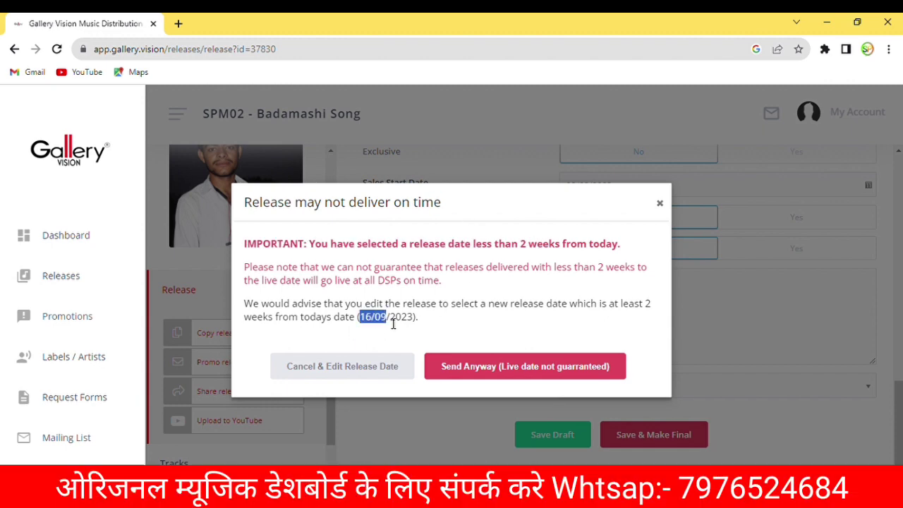
pyautogui.click(426, 320)
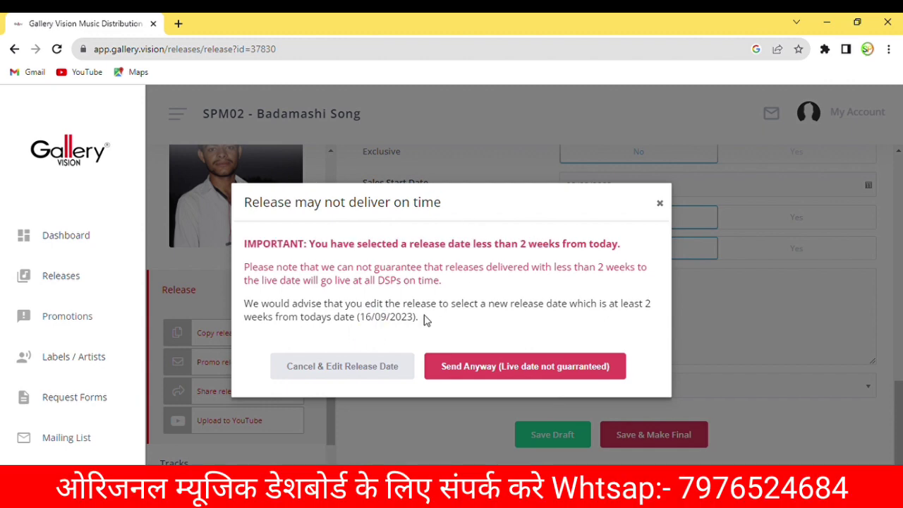
pyautogui.click(486, 366)
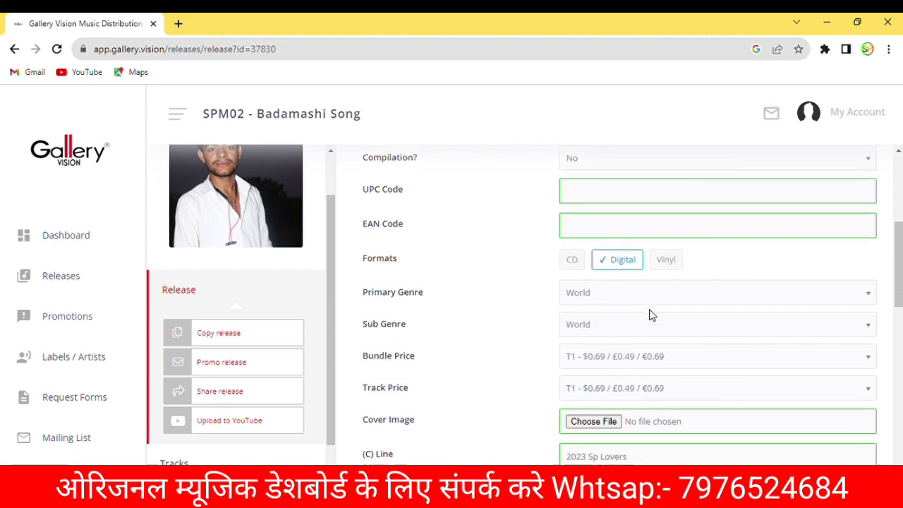
# Step: Set the release's sales start date to 16/09/2023 and try to save it as final
pyautogui.scroll(-2, 650, 314)
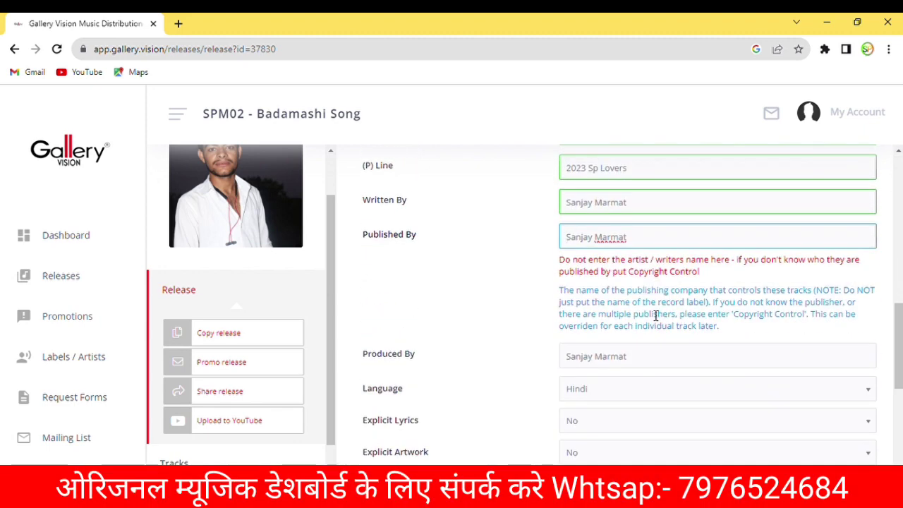
pyautogui.scroll(-3, 655, 315)
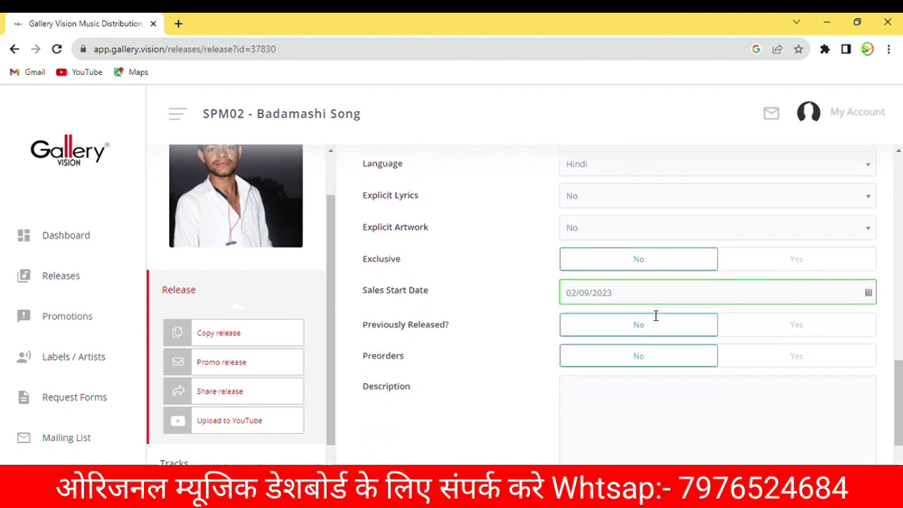
pyautogui.click(872, 289)
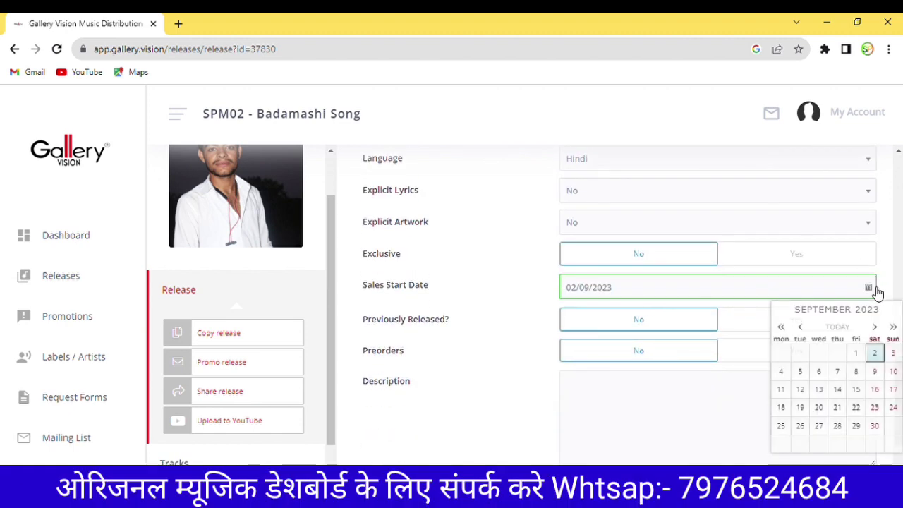
pyautogui.click(874, 391)
pyautogui.scroll(-2, 736, 400)
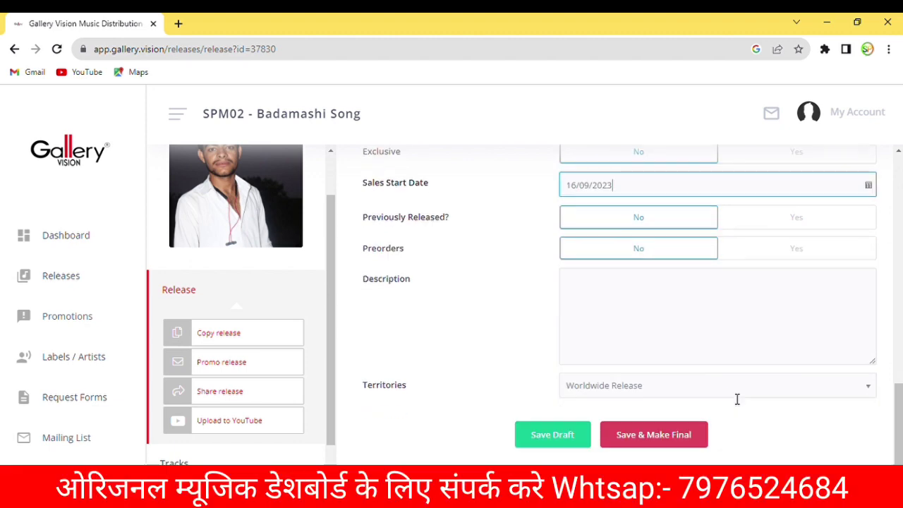
pyautogui.click(662, 436)
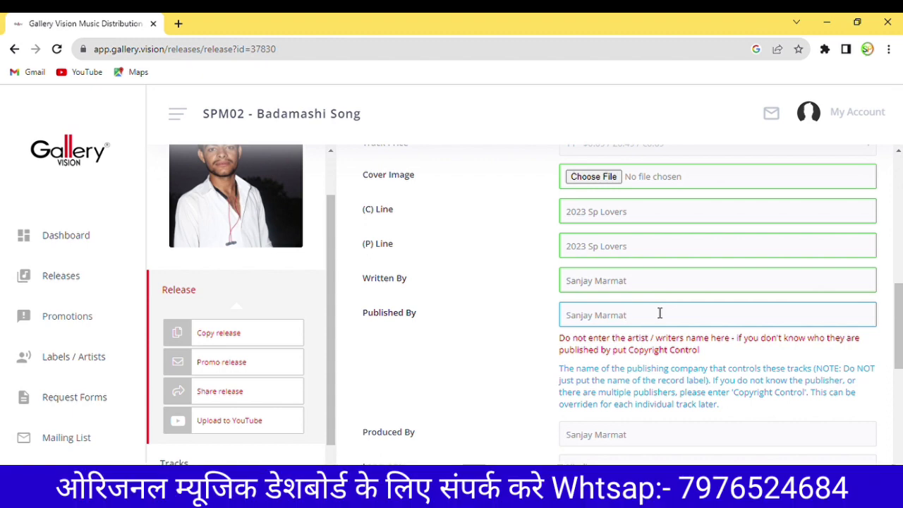
# Step: Replace the personal name in the release's Published By field with the label's name and save the release as final
pyautogui.press('BackSpace')
pyautogui.press('BackSpace')
pyautogui.press('BackSpace')
pyautogui.press('BackSpace')
pyautogui.press('BackSpace')
pyautogui.press('BackSpace')
pyautogui.press('BackSpace')
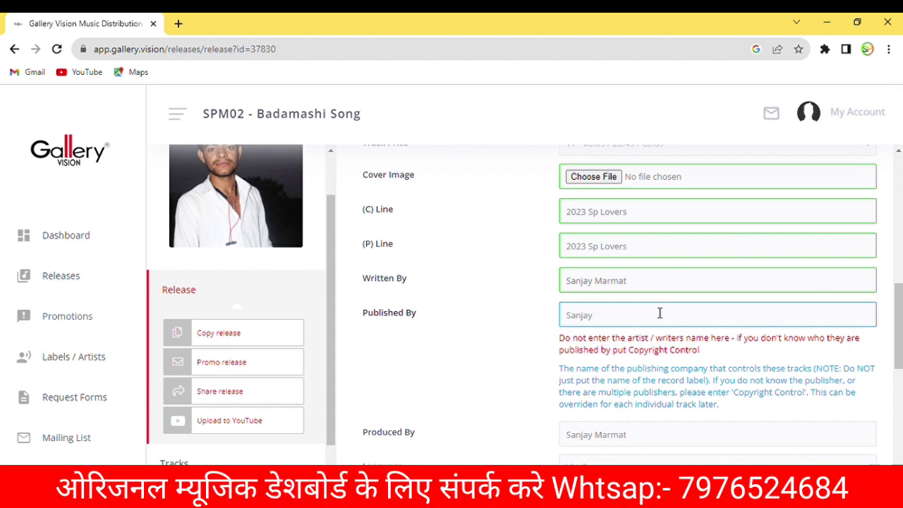
pyautogui.press('BackSpace')
pyautogui.press('BackSpace')
pyautogui.press('BackSpace')
pyautogui.press('BackSpace')
pyautogui.press('BackSpace')
pyautogui.press('BackSpace')
pyautogui.write('S')
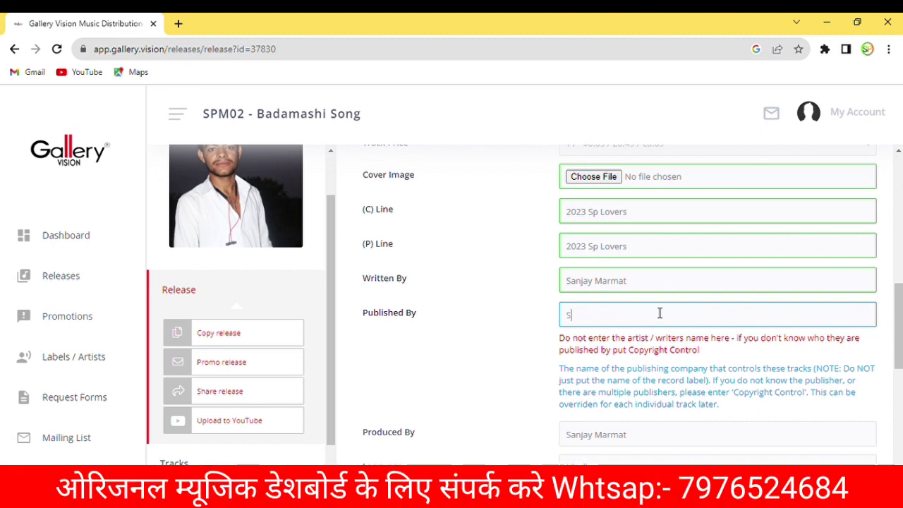
pyautogui.write('p')
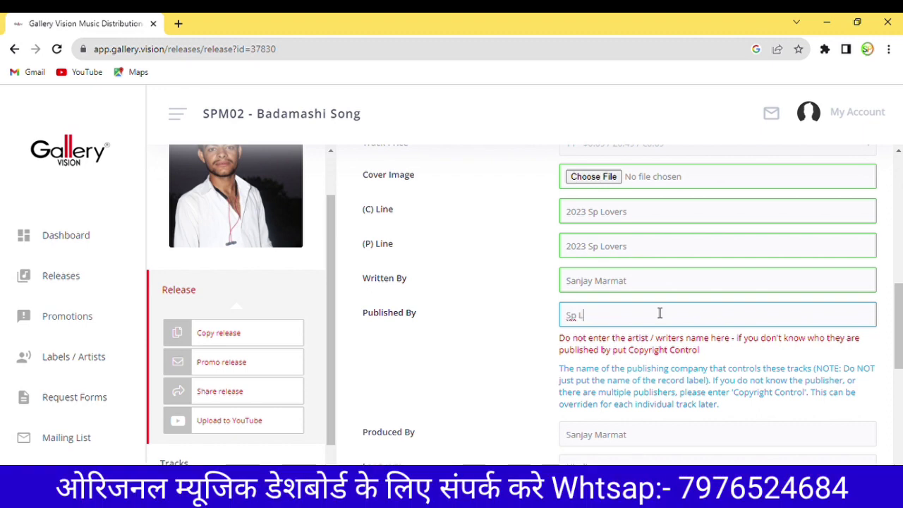
pyautogui.write(' King')
pyautogui.scroll(-10, 489, 360)
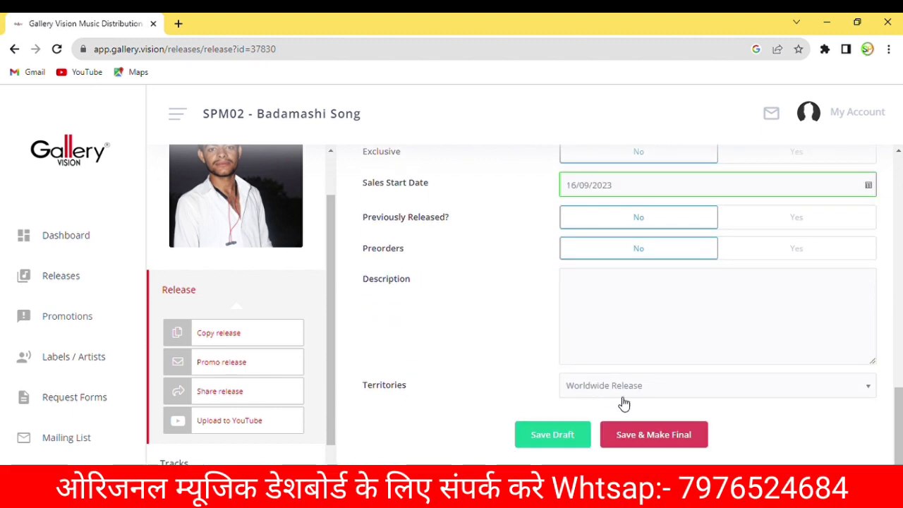
pyautogui.click(673, 445)
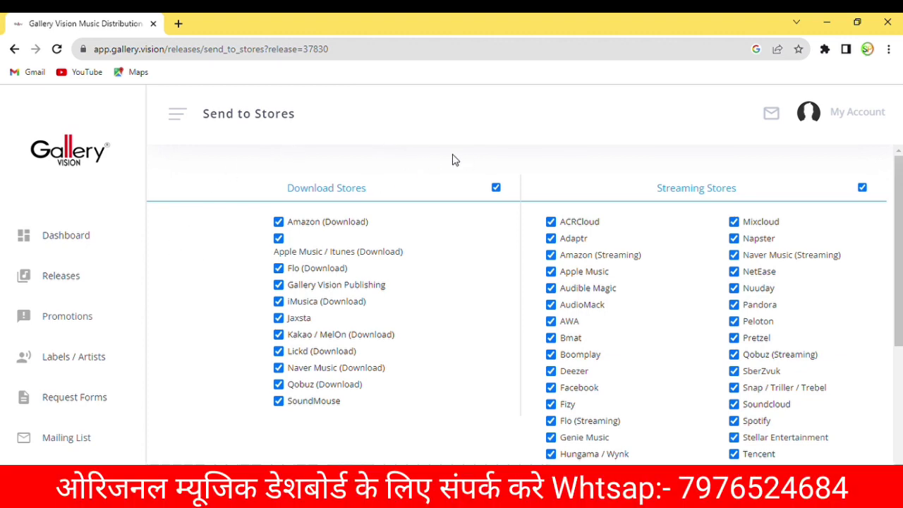
# Step: Keep all download and streaming stores selected, including YouTube Content ID, and send the release to the stores
pyautogui.scroll(-1, 454, 158)
pyautogui.scroll(1, 453, 160)
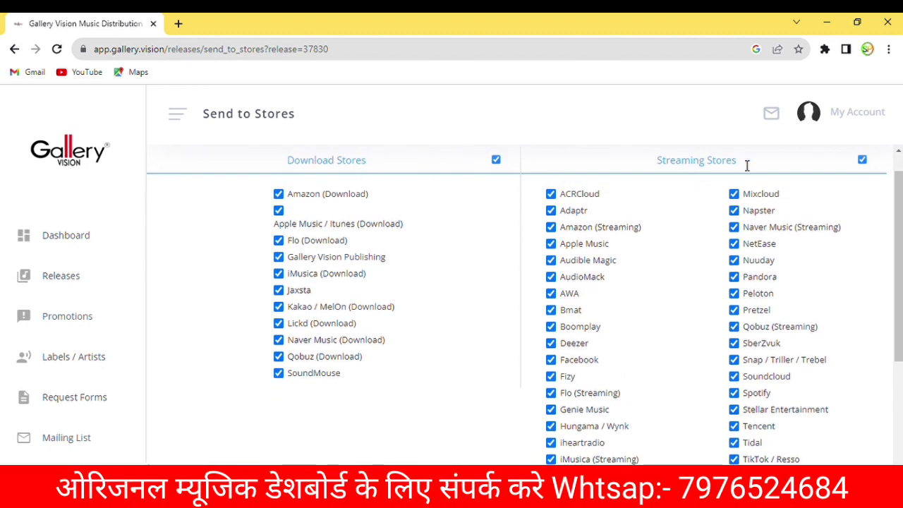
pyautogui.scroll(-3, 679, 194)
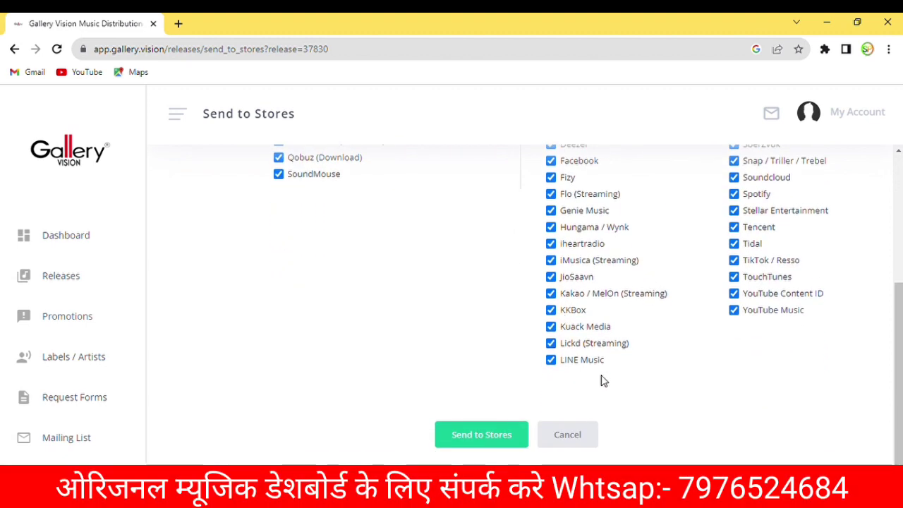
pyautogui.click(734, 295)
pyautogui.click(734, 295)
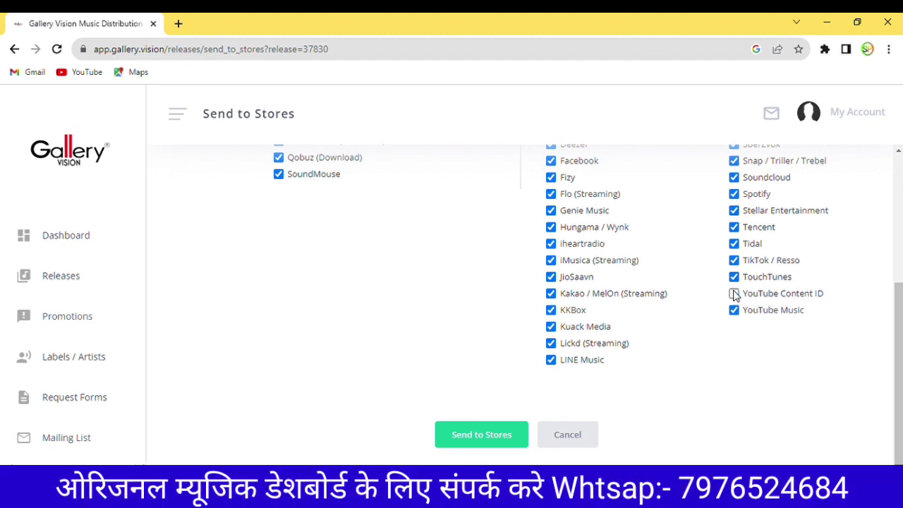
pyautogui.click(734, 294)
pyautogui.click(734, 295)
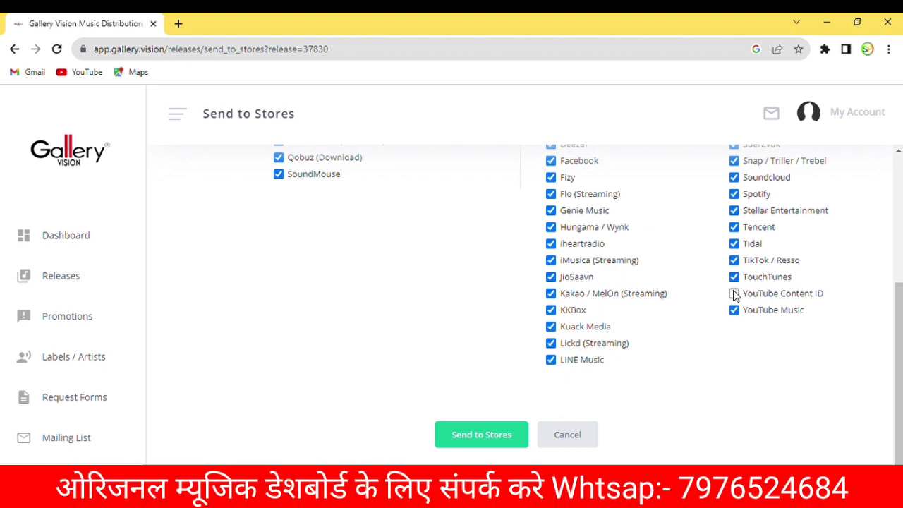
pyautogui.click(734, 295)
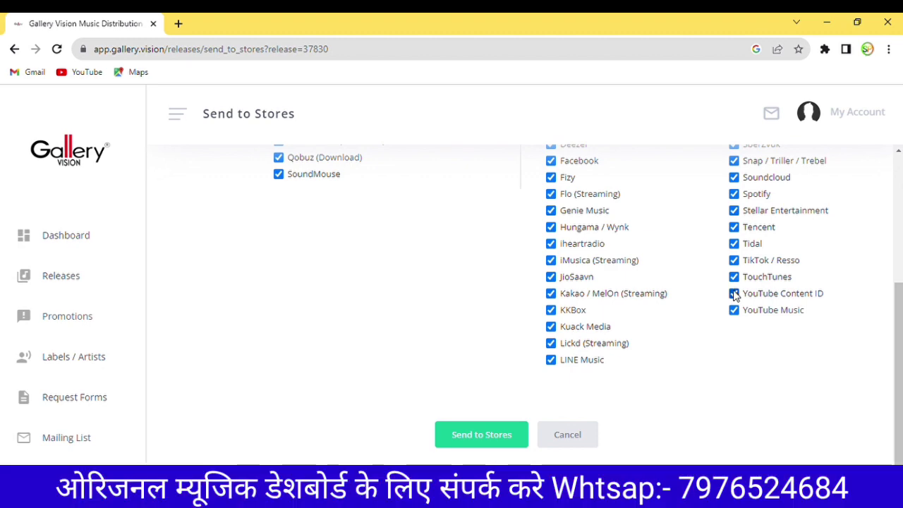
pyautogui.click(472, 437)
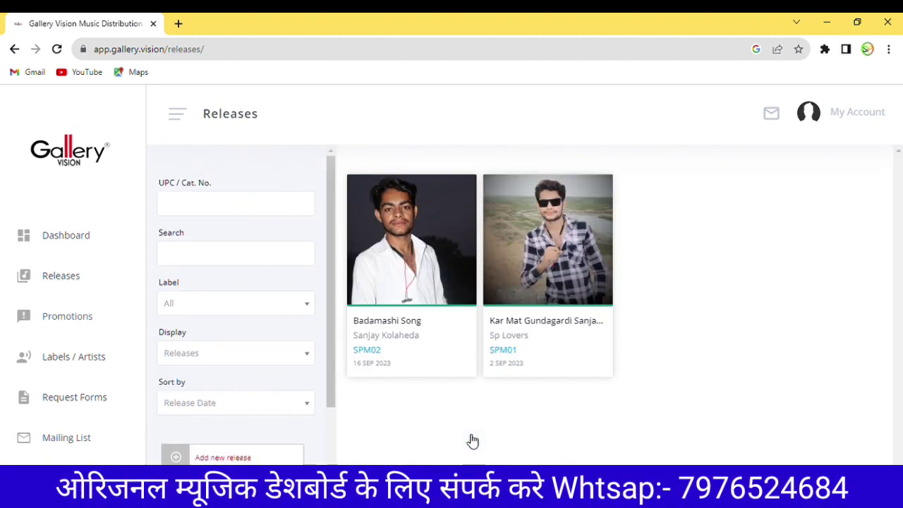
pyautogui.moveTo(399, 346)
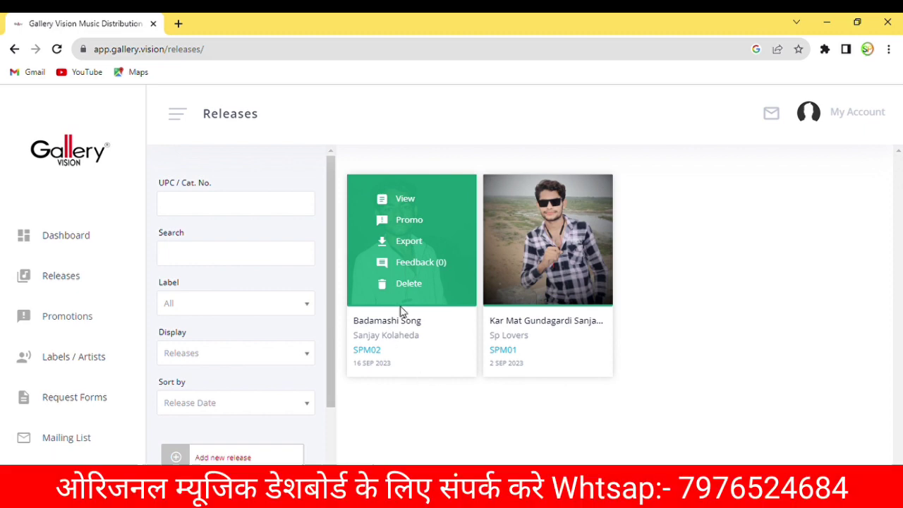